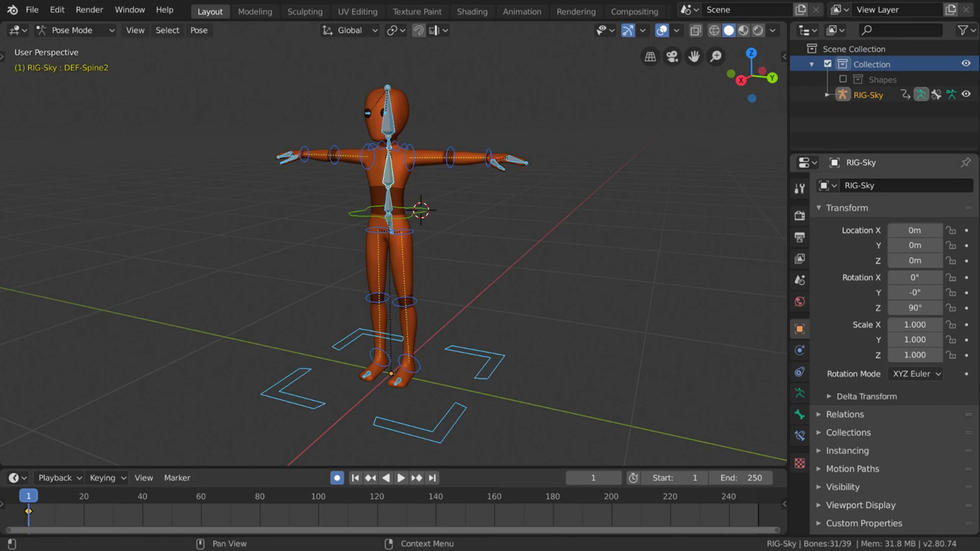
- Select the Pelvis and left shoulder bones, starting a move and cancelling it
left_click(418, 217)
scroll(440, 214, "up", 2)
middle_click_drag(441, 215, 479, 221)
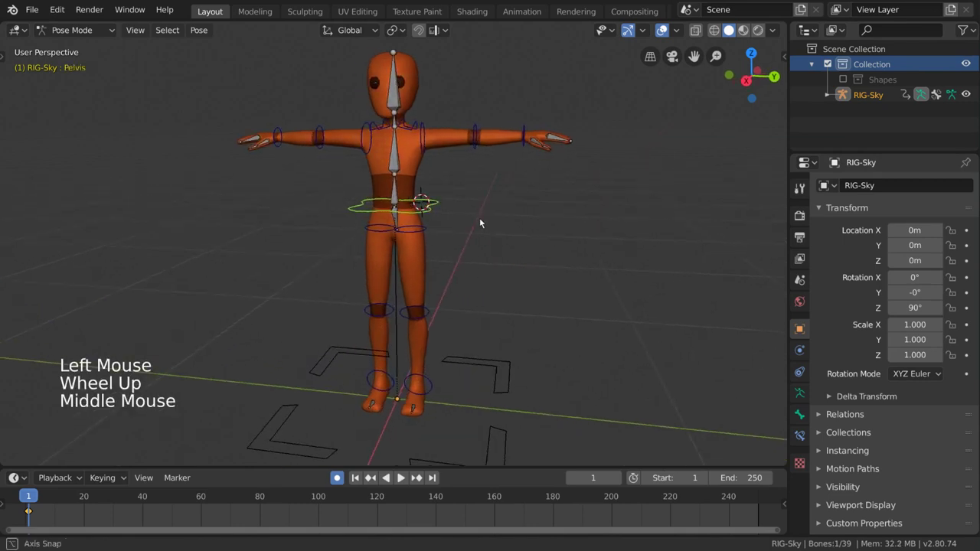
left_click(473, 146)
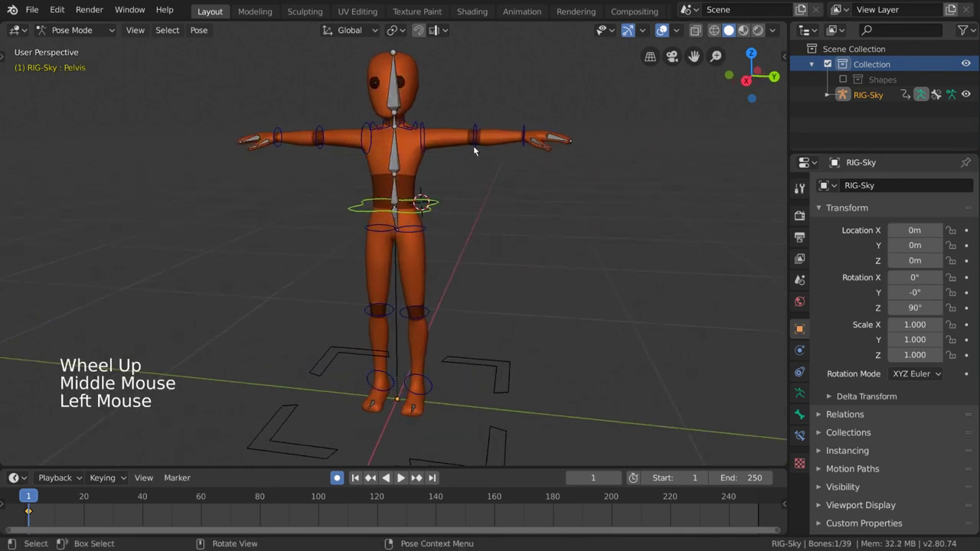
left_click(426, 145)
left_click(427, 204)
key("g")
right_click(547, 166)
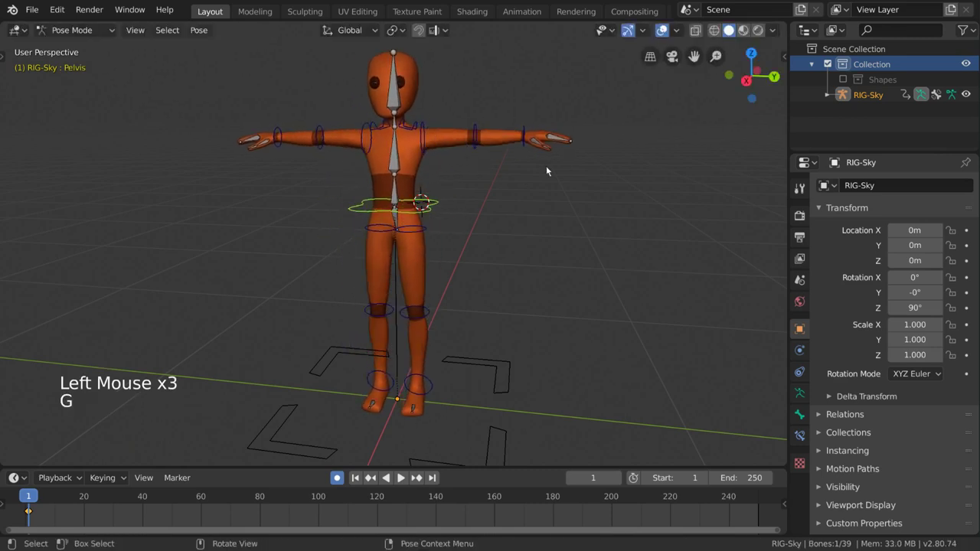
- Select the left hand, elbow and upper-arm bones and hide them
left_click(525, 150)
mouse_move(524, 157)
middle_mouse_down()
mouse_move(513, 172)
mouse_move(525, 169)
middle_mouse_up()
left_click(476, 155)
middle_click_drag(525, 169, 525, 169)
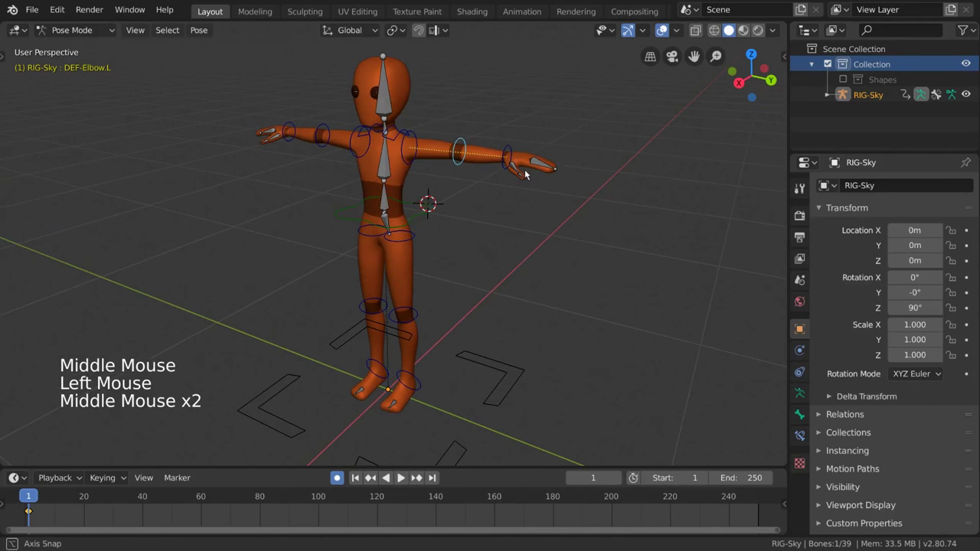
left_click(468, 148, "shift")
left_click(423, 139, "shift")
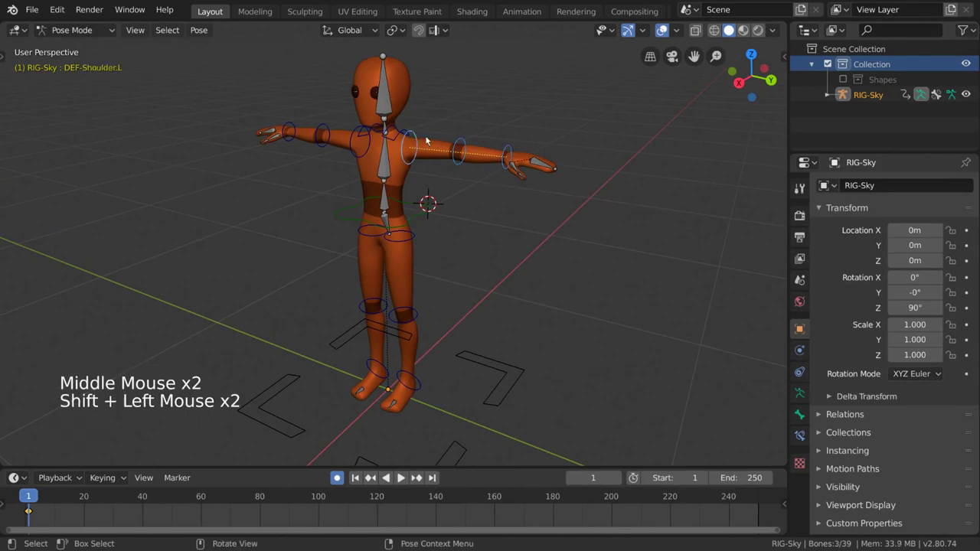
key("h")
middle_click_drag(454, 176, 398, 161)
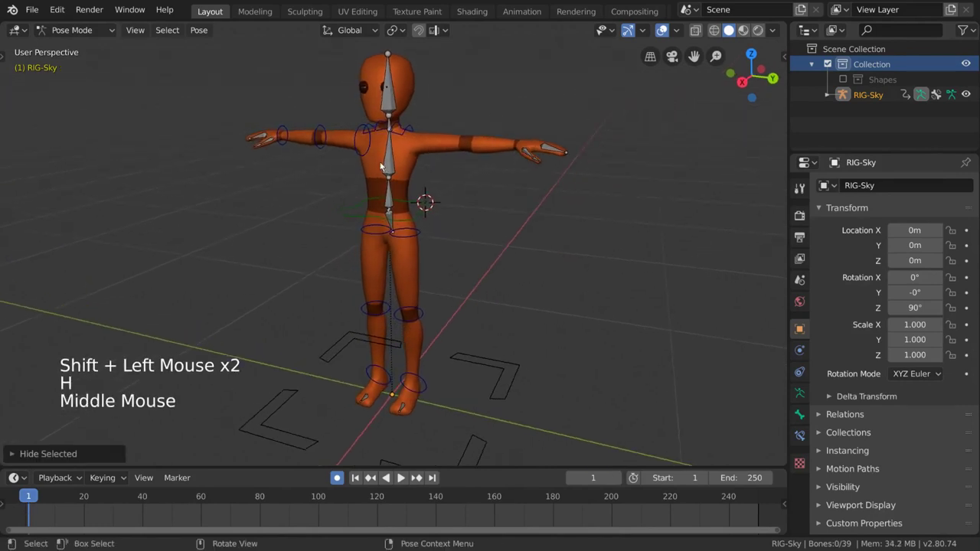
- Hide the right shoulder and upper-arm bones, then undo and reveal all hidden arm bones
left_click(363, 142)
left_click(319, 148, "shift")
left_click(284, 142, "shift")
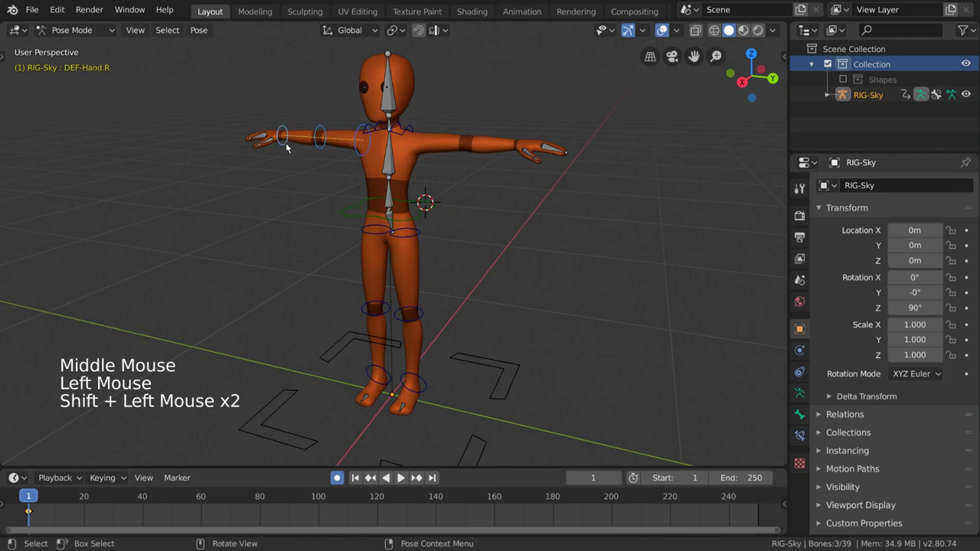
key("h")
middle_click_drag(285, 143, 429, 175)
key("ctrl+z")
key("ctrl+z")
key("ctrl+z")
key("ctrl+z")
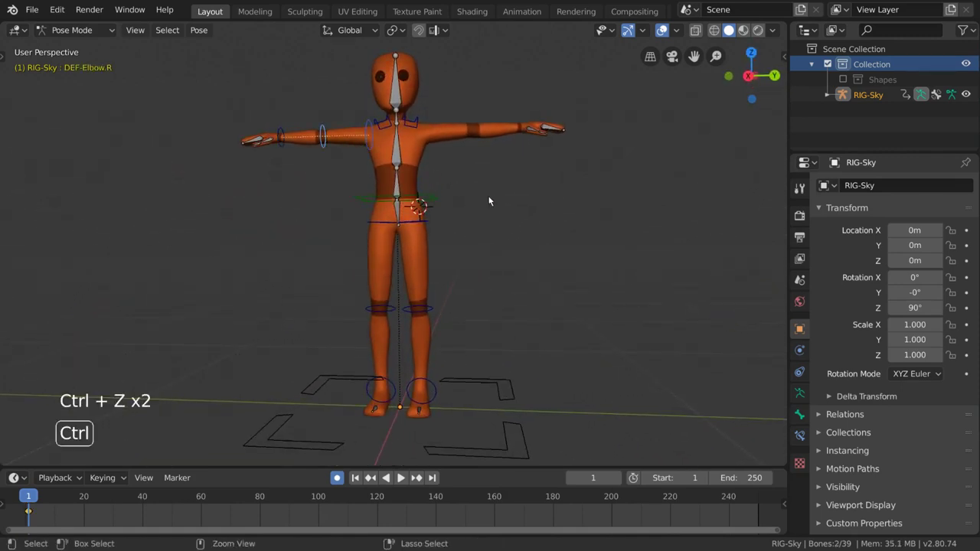
middle_click_drag(466, 134, 470, 158)
key("alt+h")
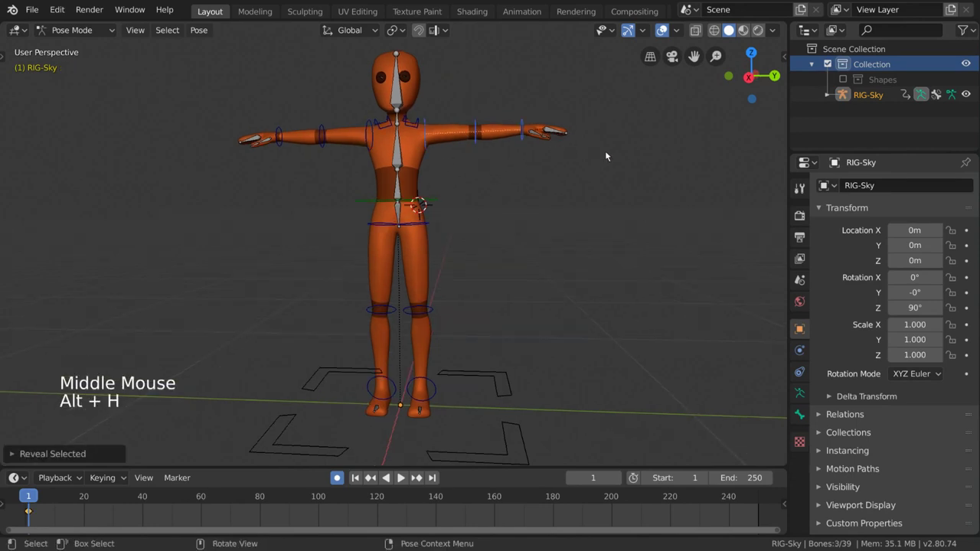
- In the armature data properties, view bone layers 2 and 3 individually and select their bones
left_click(799, 393)
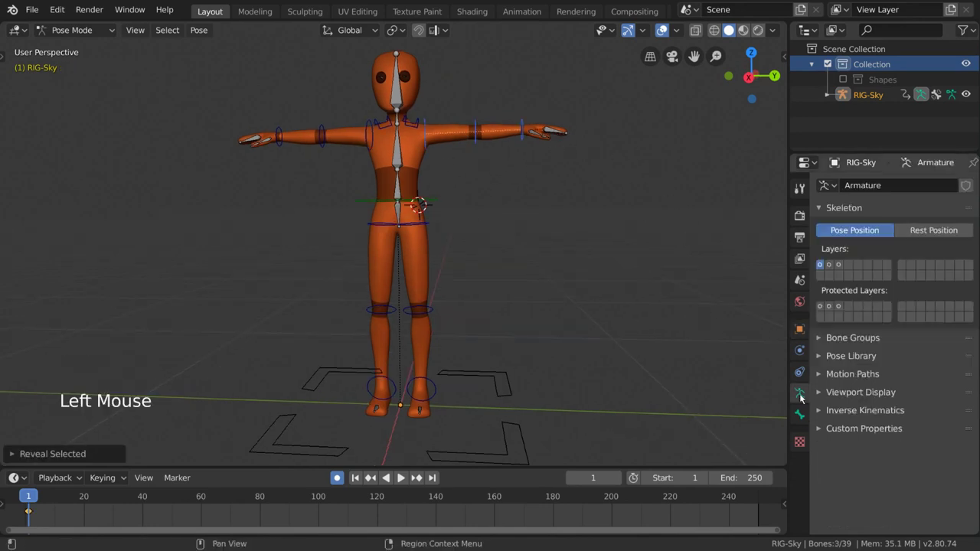
left_click(829, 265)
left_click(838, 264)
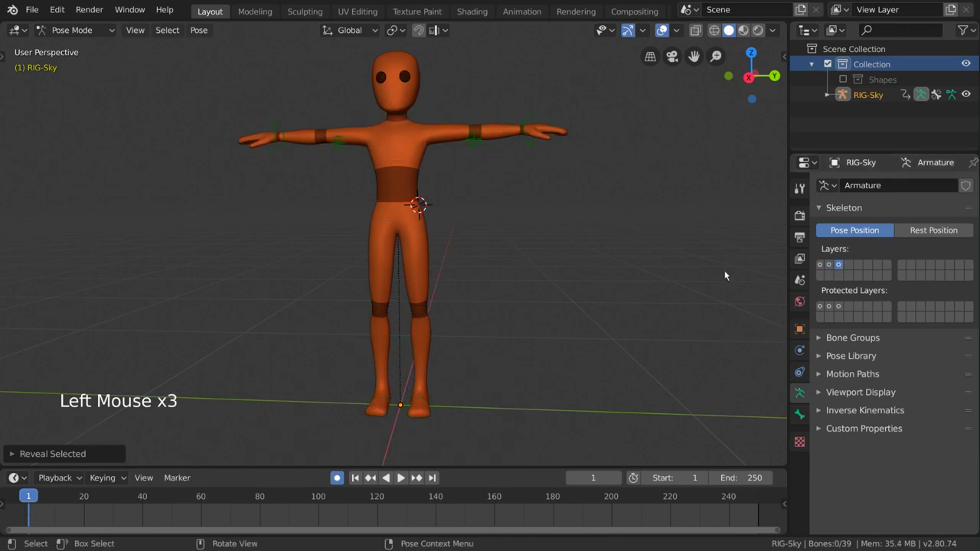
key("a")
middle_click_drag(724, 270, 622, 269)
left_click(829, 265)
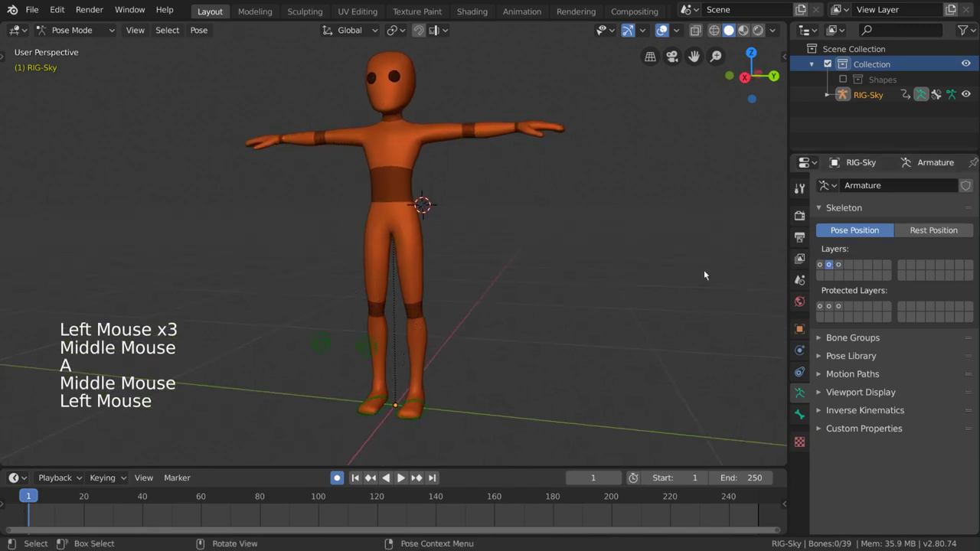
key("a")
middle_click_drag(529, 319, 525, 265, "shift")
middle_click_drag(525, 265, 538, 315)
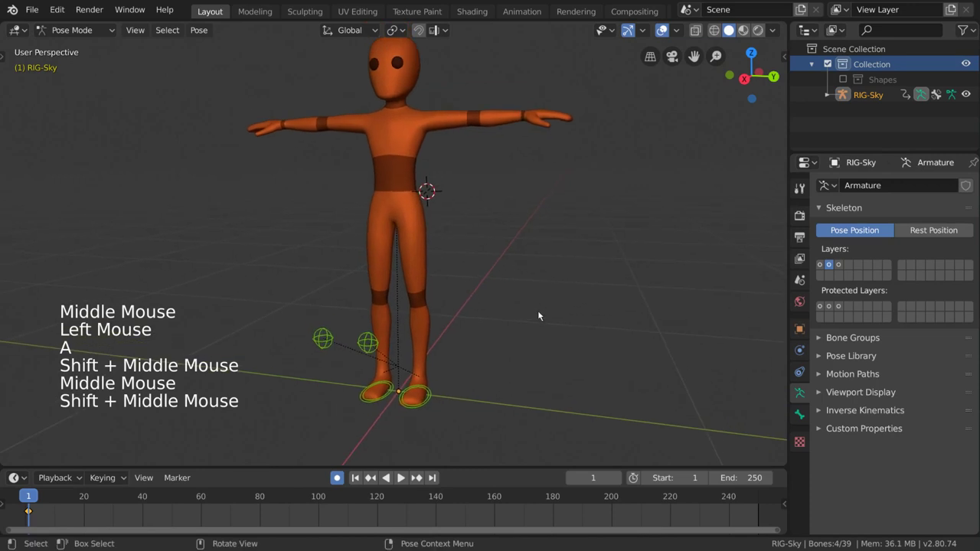
- Show bone layers 1, 2 and 3 together and select all visible bones
left_click(820, 265)
left_click(829, 265, "shift")
middle_click_drag(703, 261, 708, 253, "shift")
scroll(708, 253, "down", 2)
mouse_move(708, 253)
middle_mouse_down()
mouse_move(735, 256)
mouse_move(700, 260)
middle_mouse_up()
key("a")
left_click(838, 264, "shift")
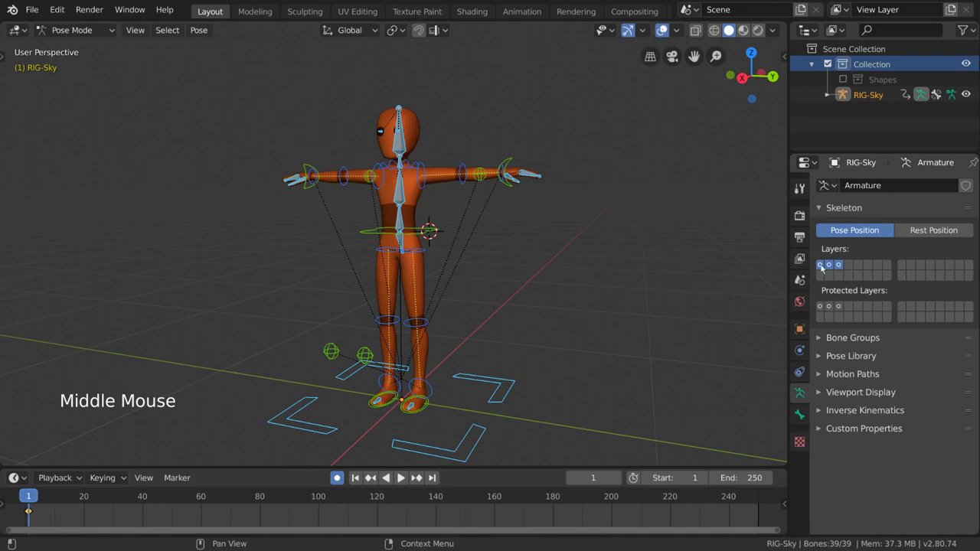
- Select the pelvis control bone and cancel a test move to keep the T-pose
left_click(423, 235)
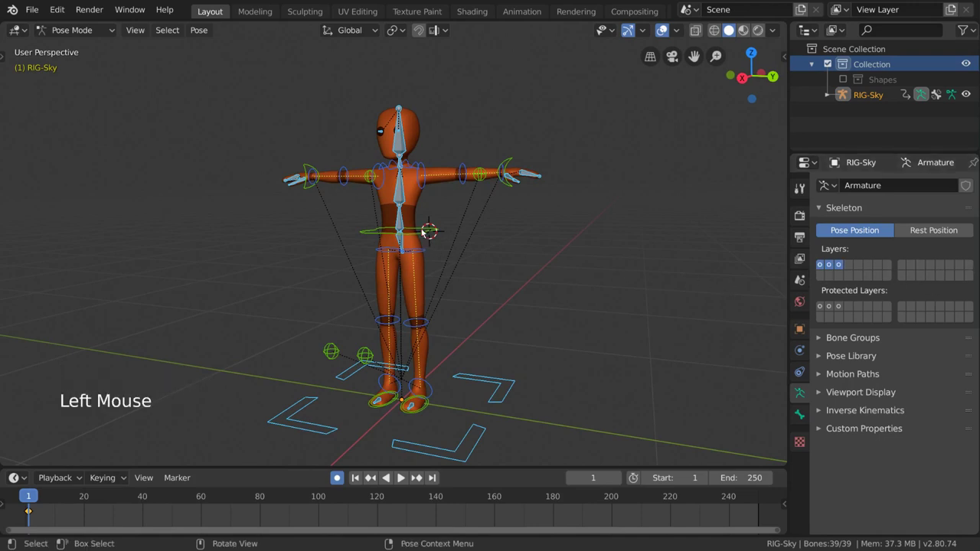
middle_click_drag(449, 232, 512, 235)
key("g")
right_click(516, 241)
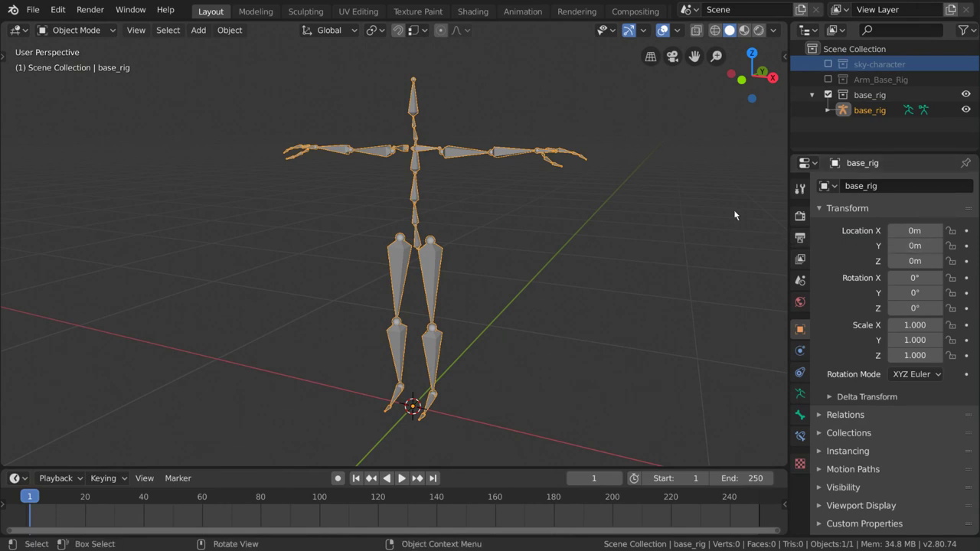
- Show base_rig's armature data settings and switch Protected Layers on, then back off
left_click(800, 395)
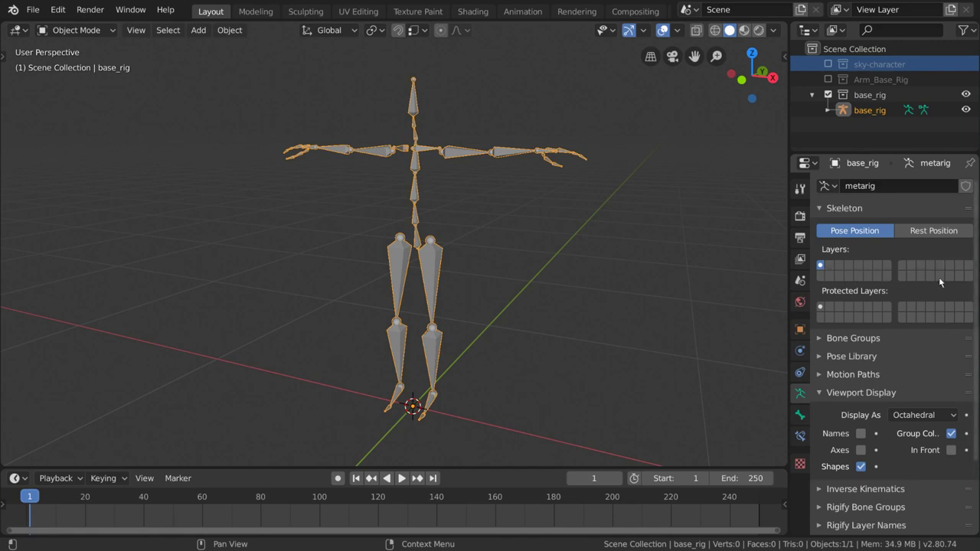
triple_click(821, 307)
triple_click(867, 306)
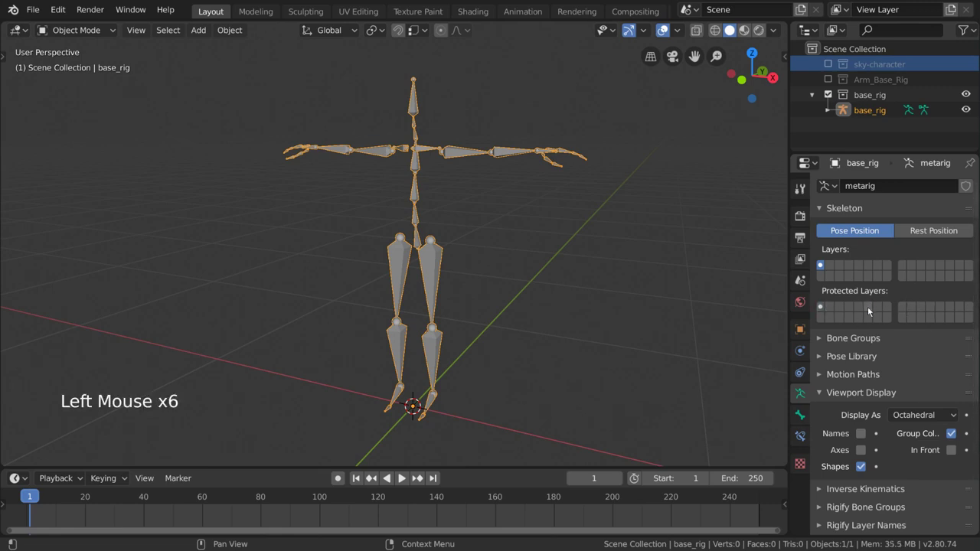
left_click(848, 306)
left_click_drag(846, 305, 865, 310)
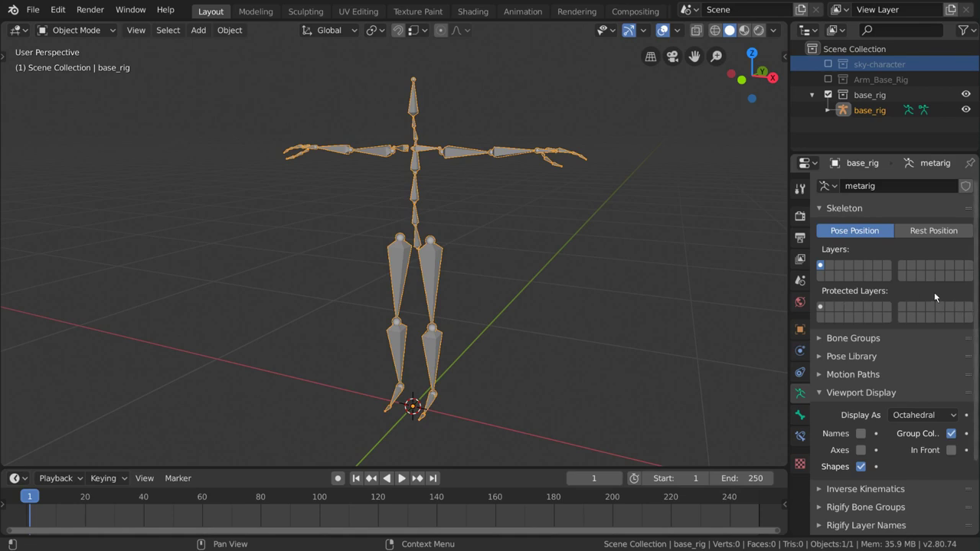
- Cycle through single bone layers in the Layers grid, ending on layer 3
left_click(829, 268)
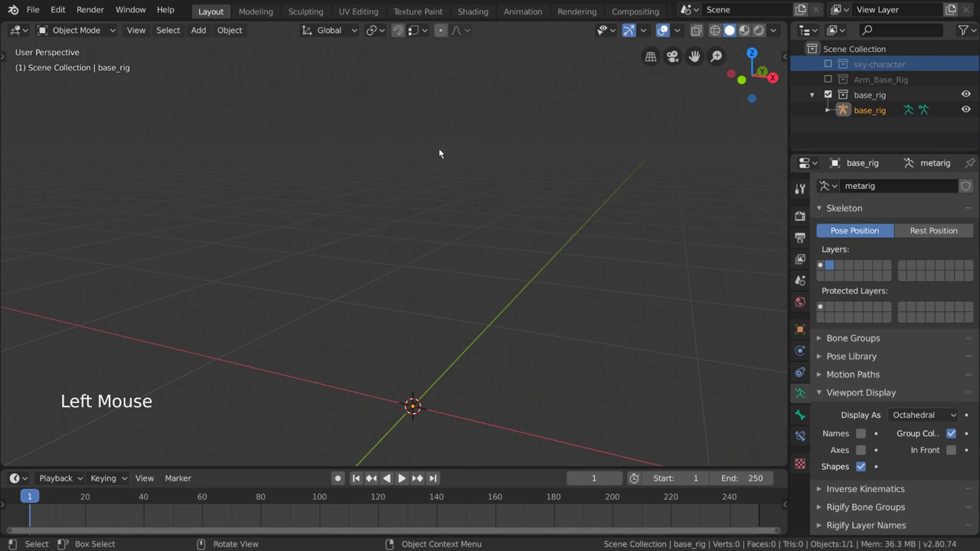
left_click(835, 265)
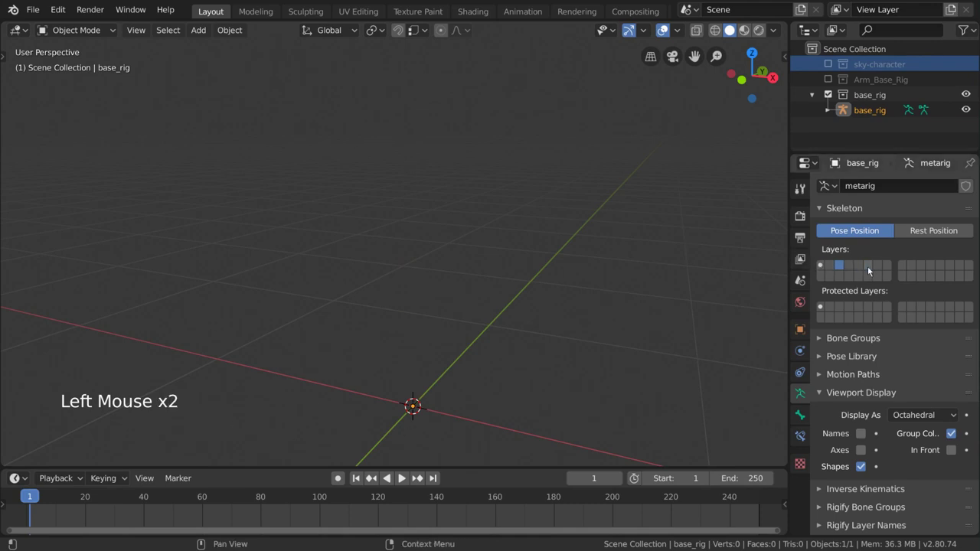
left_click(867, 267)
left_click(877, 265)
left_click(877, 265)
left_click(836, 267)
left_click(839, 265)
left_click(838, 276)
left_click(820, 265)
left_click(839, 266)
- Add several top-row and bottom-row bone layers to the visible set
left_click(858, 265, "shift")
left_click(868, 265, "shift")
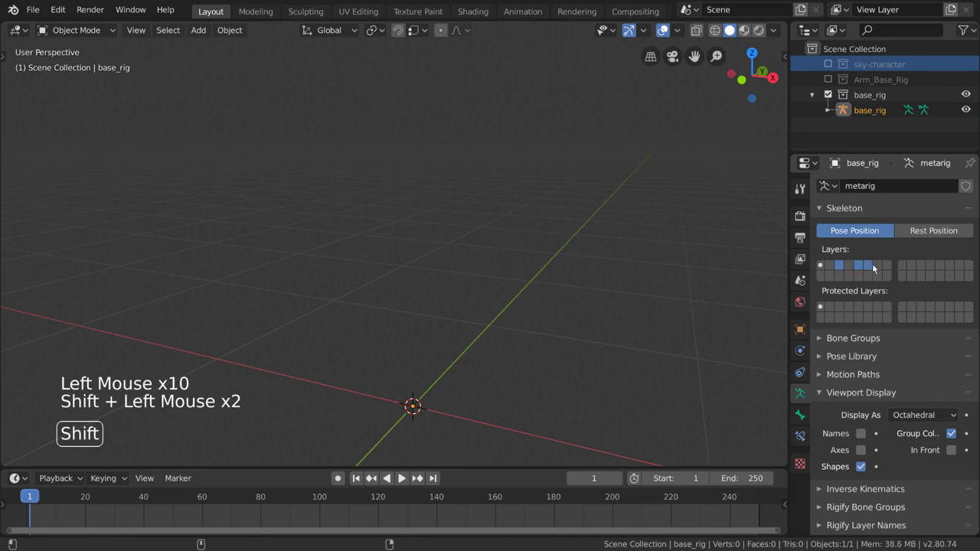
left_click(877, 265, "shift")
left_click(877, 275, "shift")
left_click(859, 275, "shift")
left_click(849, 276, "shift")
left_click(839, 275, "shift")
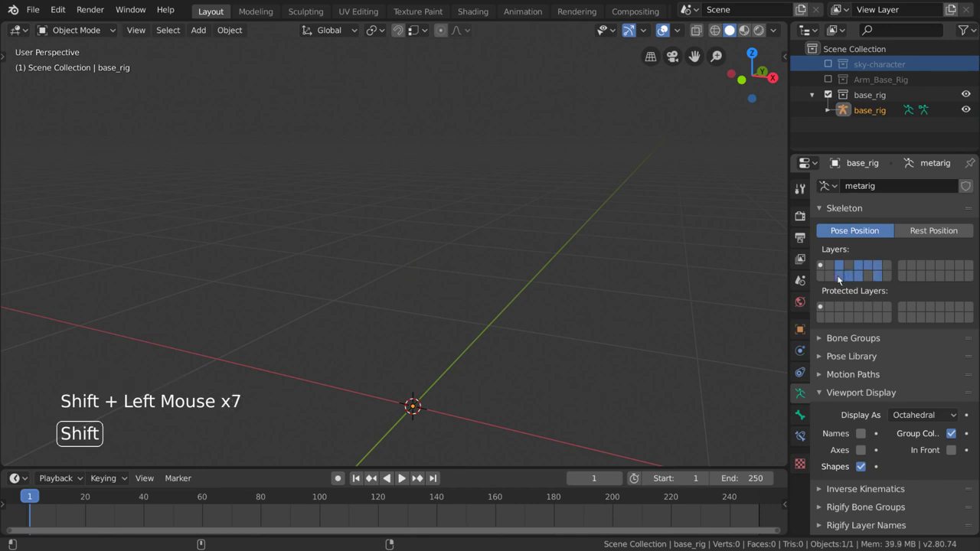
left_click(921, 276, "shift")
- Switch the extra bottom-row layers off again and make layer 2 visible
left_click(921, 275, "shift")
left_click(878, 276, "shift")
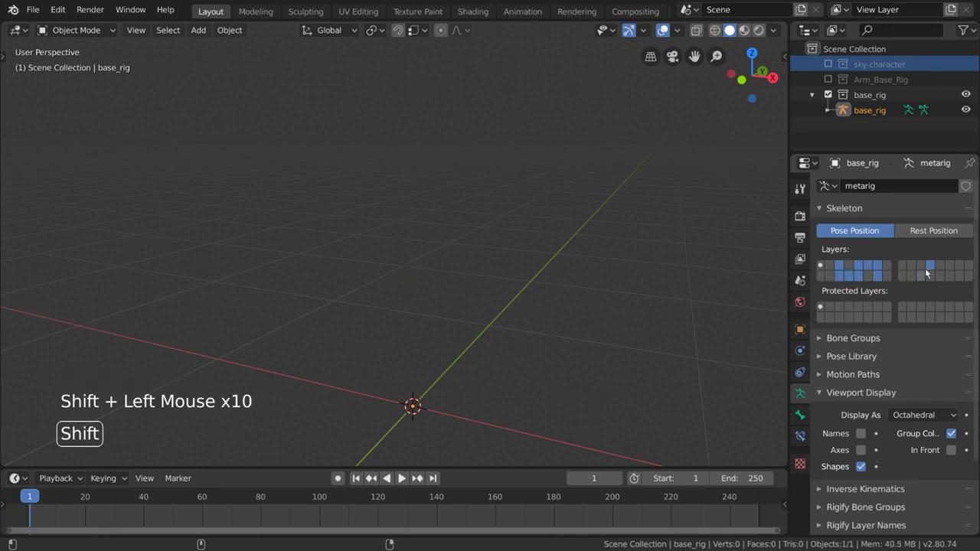
left_click(858, 276, "shift")
left_click(848, 276, "shift")
left_click_drag(839, 275, 884, 270, "shift")
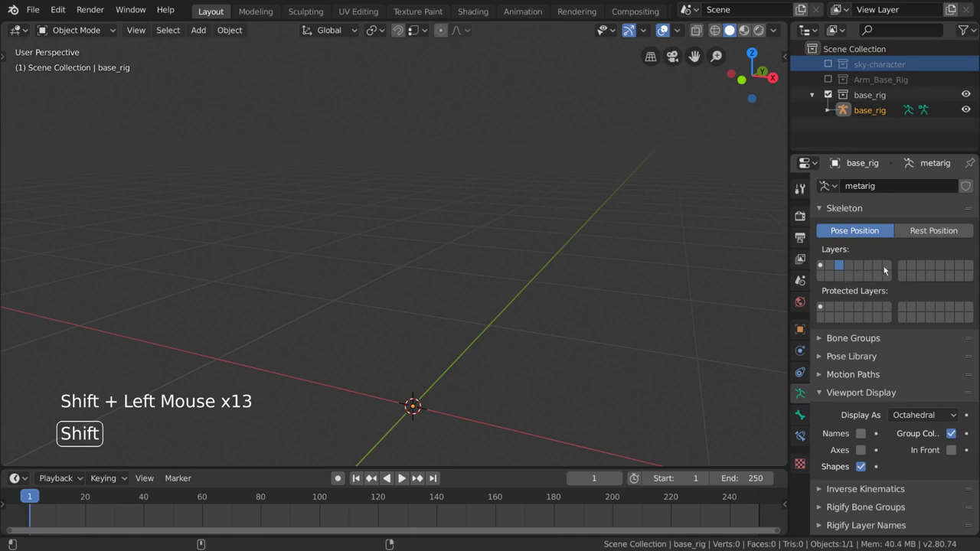
left_click(831, 265, "shift")
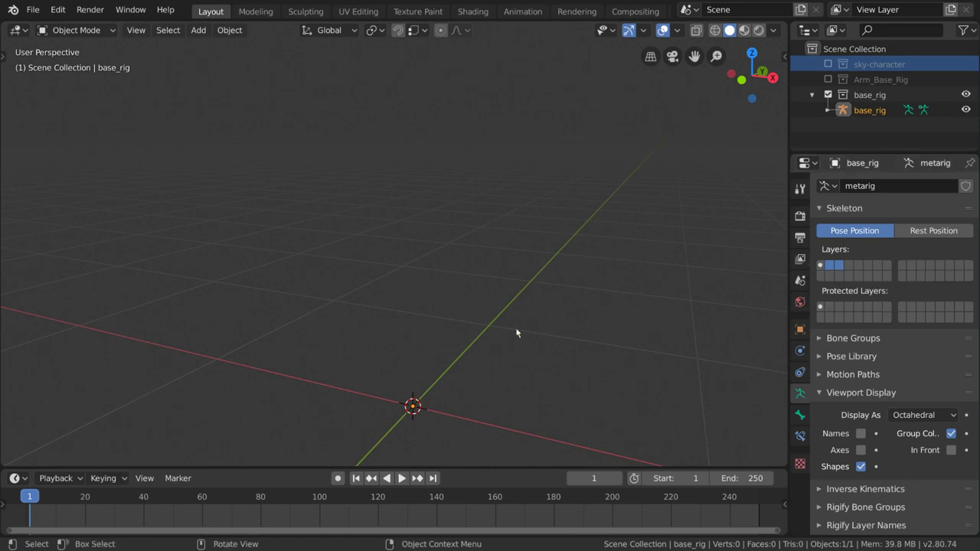
- Show only bone layer 1, try adding layers 2 and 3, then return to layer 1 alone
left_click(820, 266)
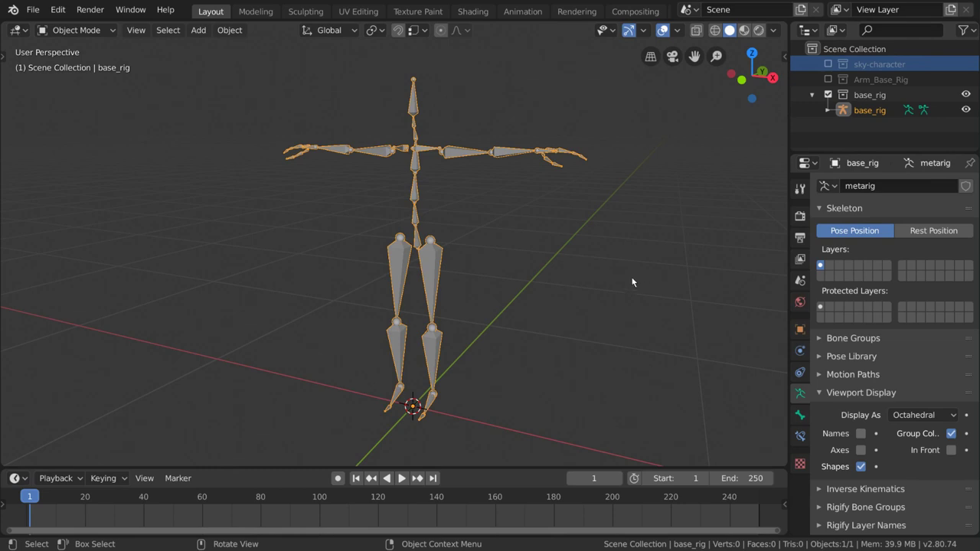
middle_click_drag(406, 290, 532, 302)
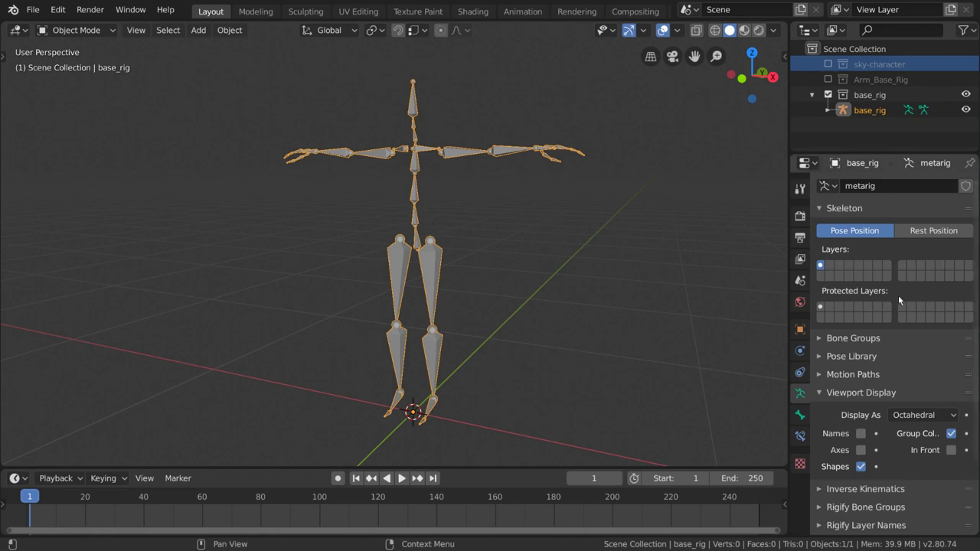
left_click(829, 265, "shift")
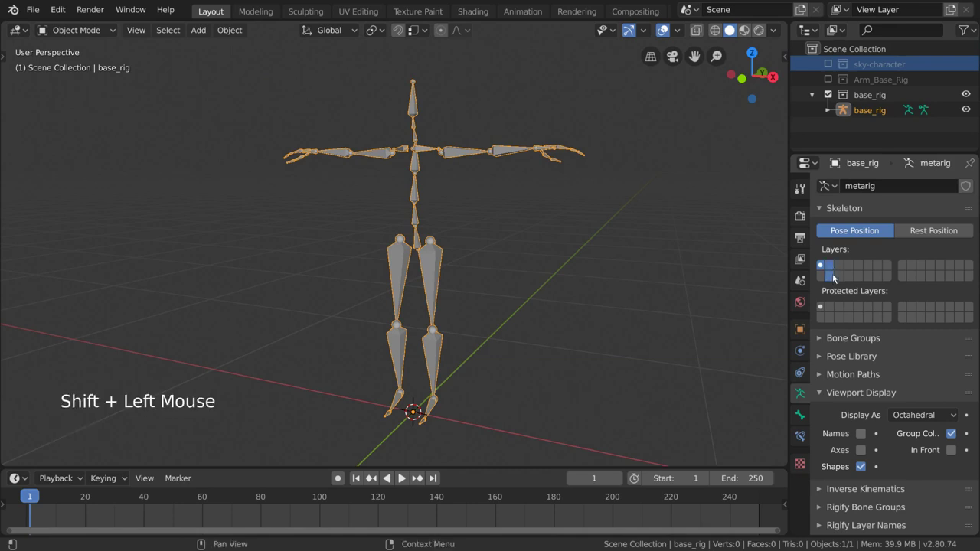
left_click(841, 267, "shift")
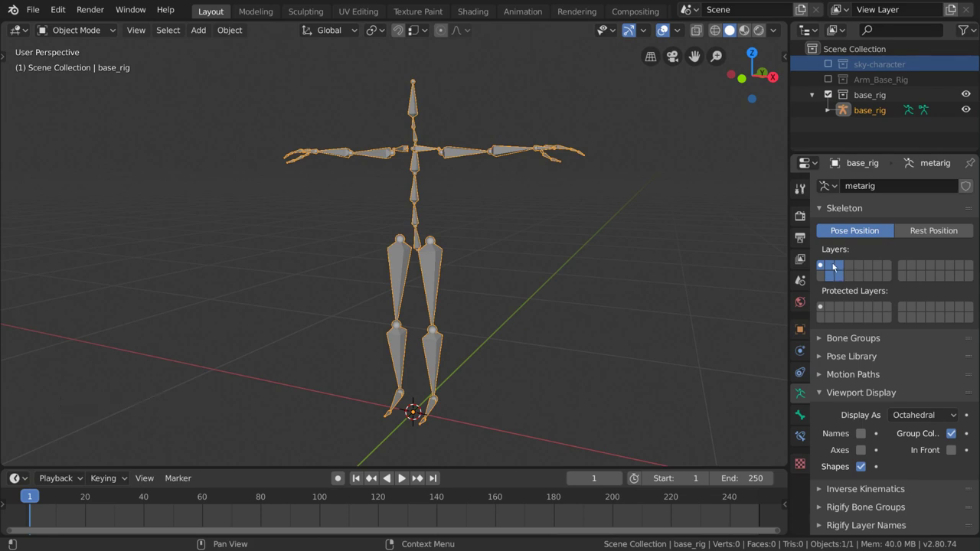
left_click(840, 265)
left_click(829, 265, "shift")
left_click(821, 264, "shift")
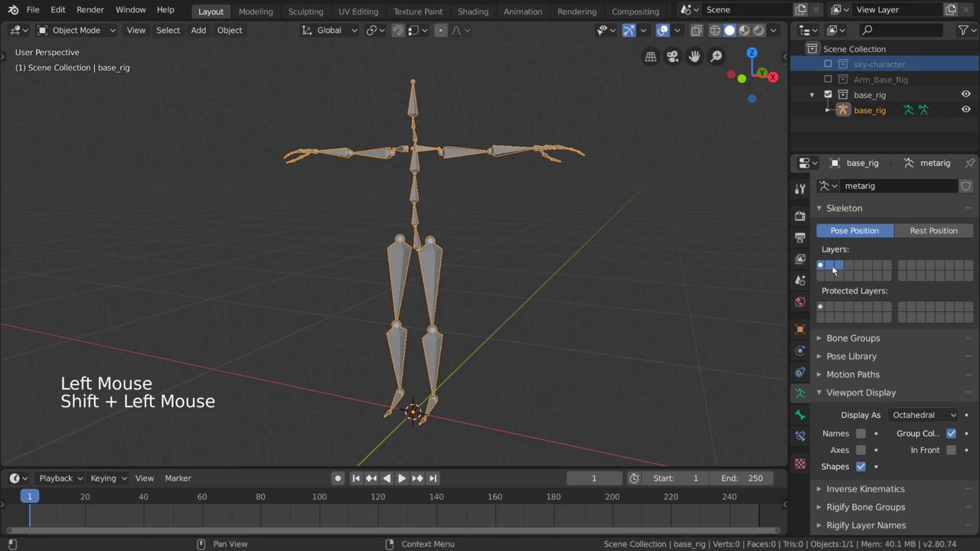
left_click(839, 275)
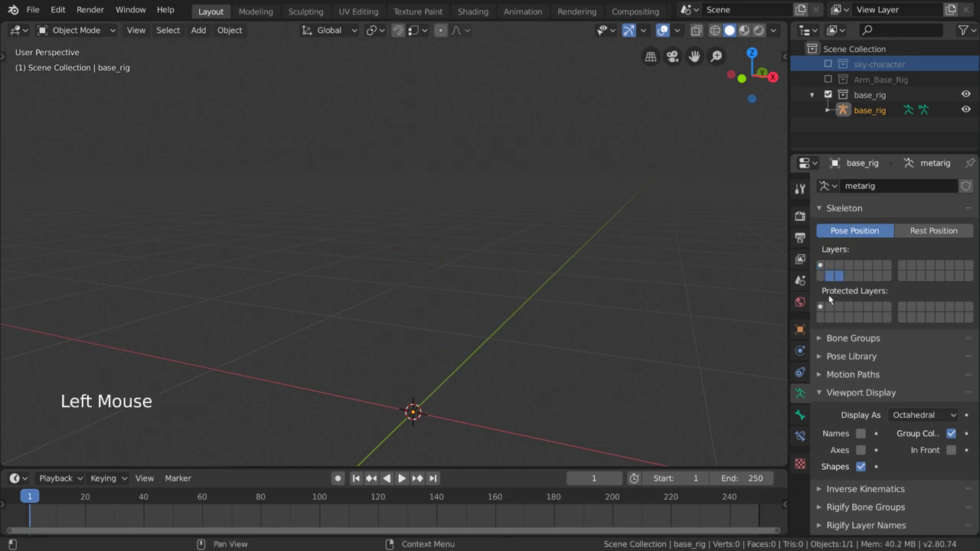
left_click(822, 266)
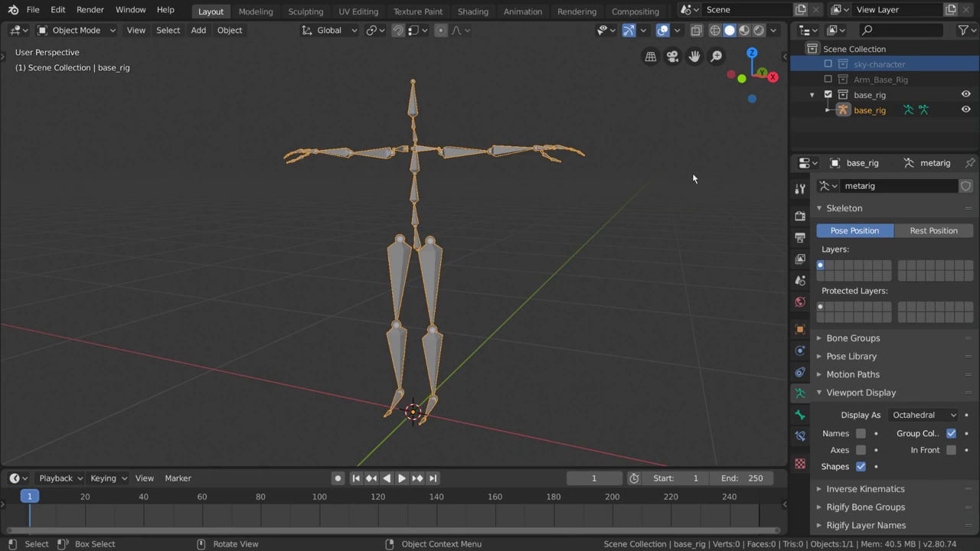
- Switch base_rig to Pose Mode and select upper_arm.L plus the left forearm and hand bones
left_click(80, 30)
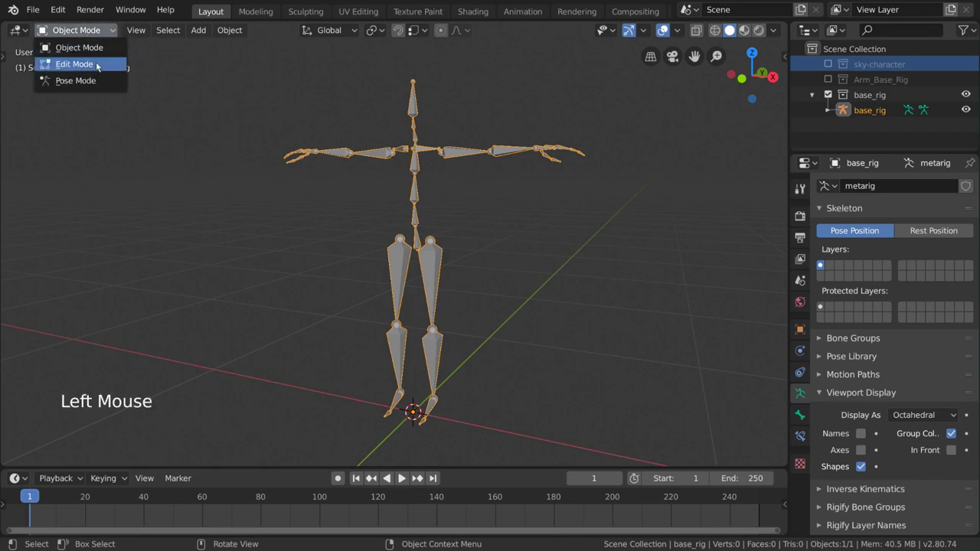
left_click(113, 81)
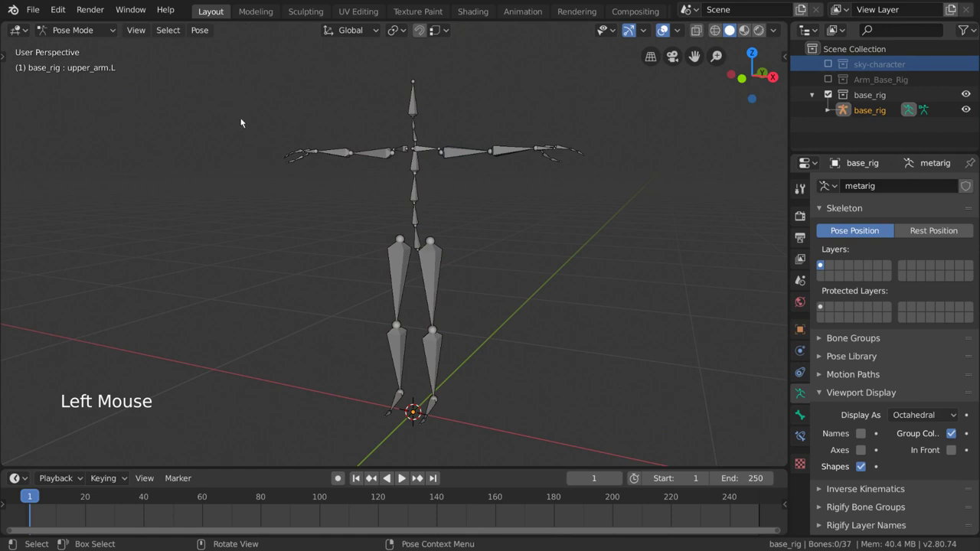
left_click(479, 149)
key("b")
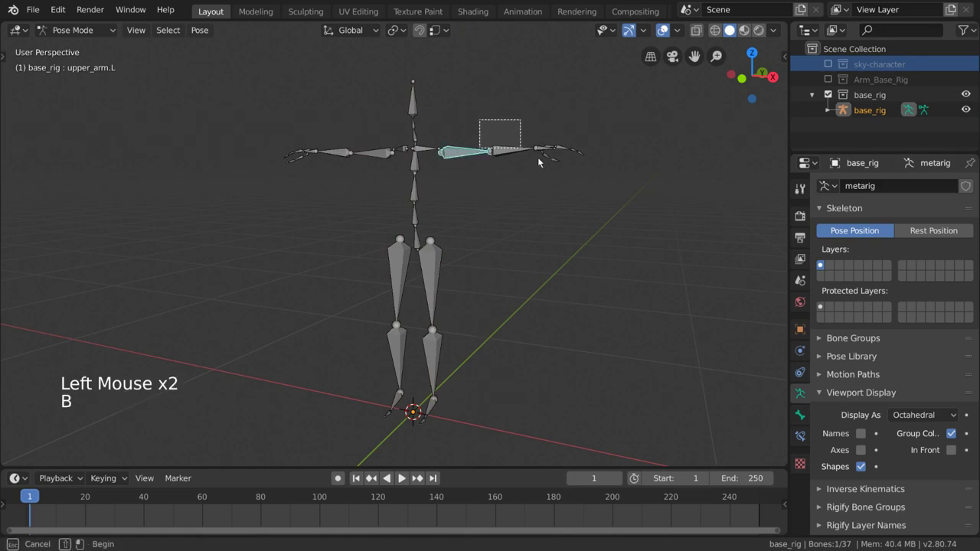
left_click_drag(507, 120, 604, 193)
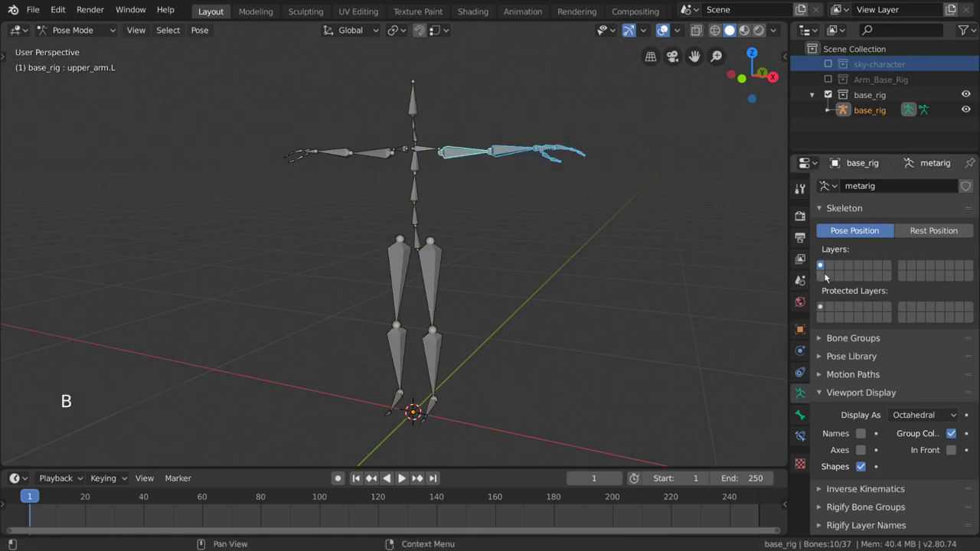
left_click(205, 32)
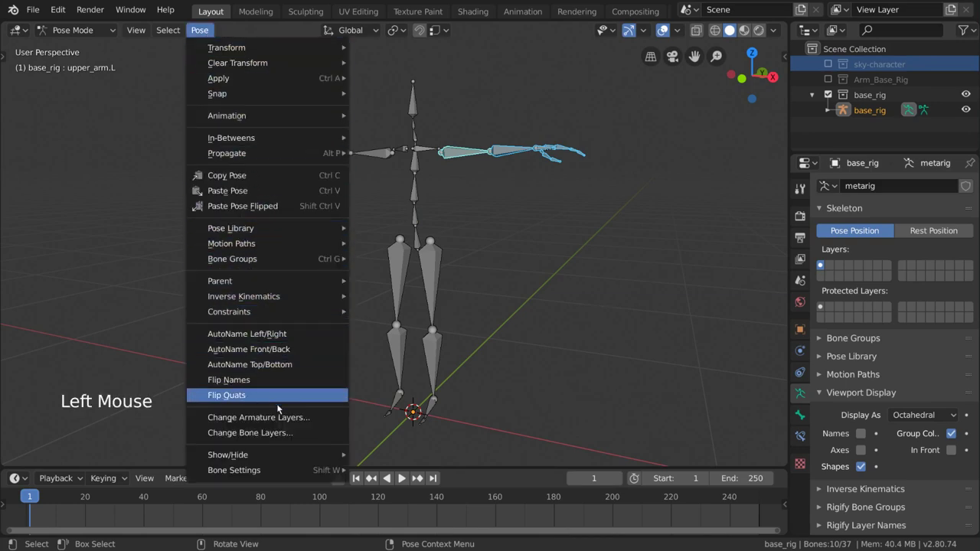
left_click(317, 432)
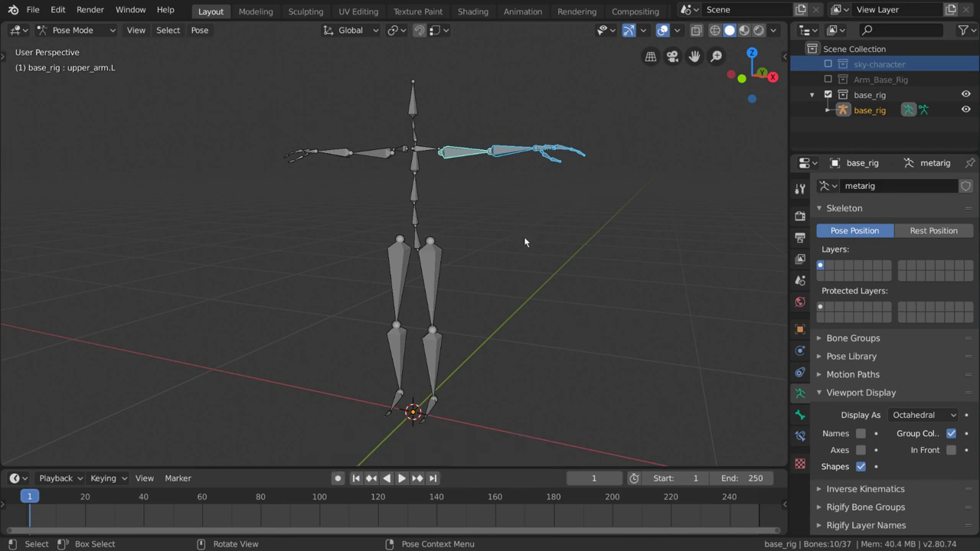
- Move the selected left arm bones to bone layer 2
key("m")
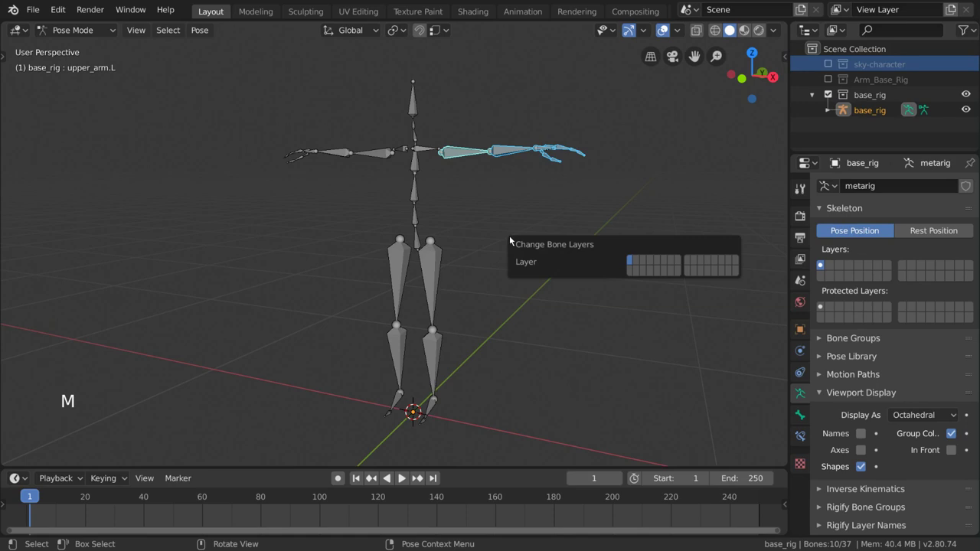
left_click(636, 263)
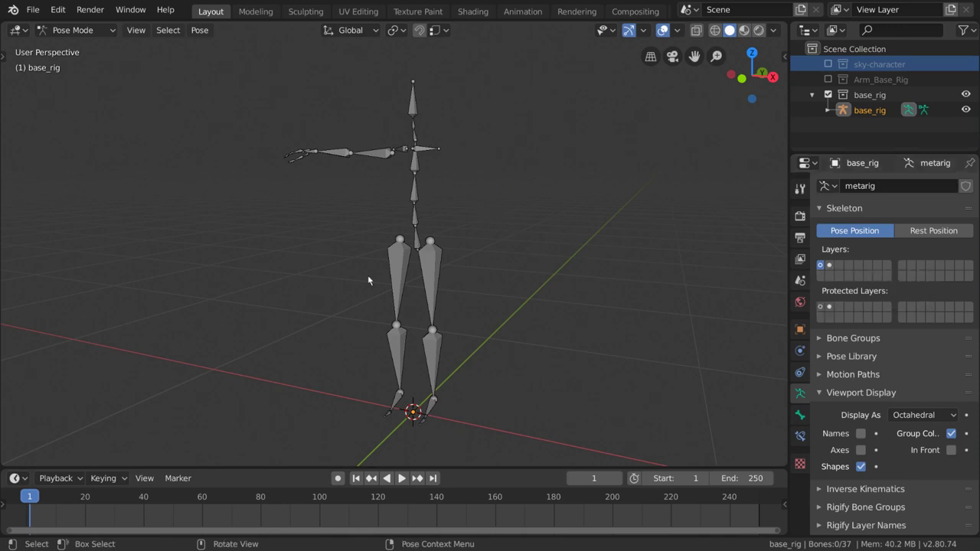
- Move the right arm bones, upper_arm.R through the hand, to their own bone layer
left_click(374, 159)
key("b")
left_click_drag(354, 142, 233, 213)
key("m")
left_click(744, 255)
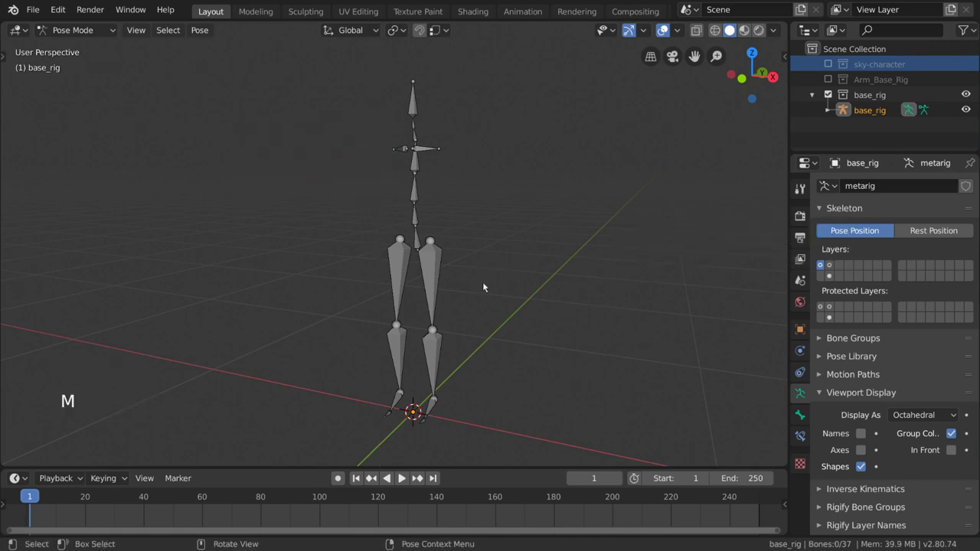
- Move one leg's bones to layer 3 and the other leg's bones to their own layer
left_click(430, 275)
key("b")
left_click_drag(412, 262, 510, 438)
key("m")
left_click(718, 305)
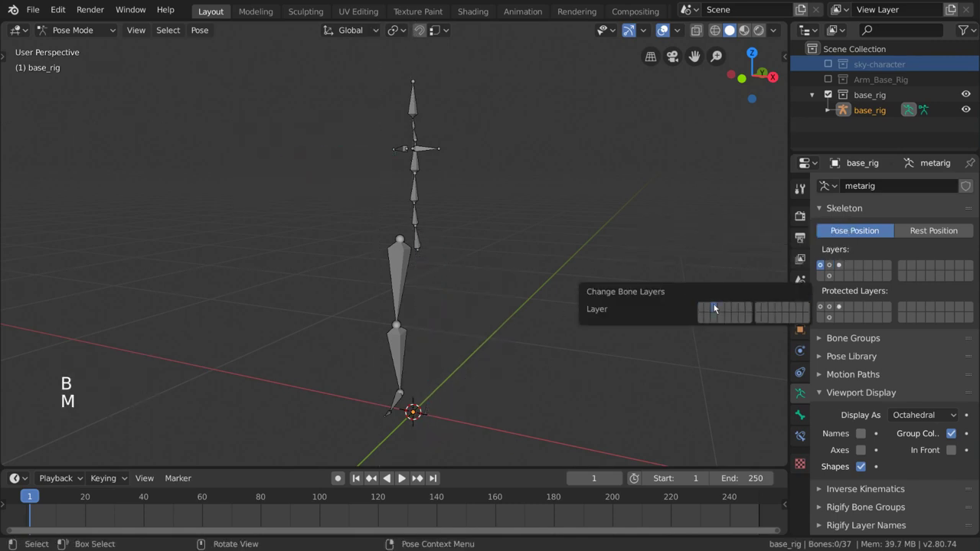
key("n")
left_click(399, 280)
key("n")
key("b")
left_click_drag(335, 319, 476, 398)
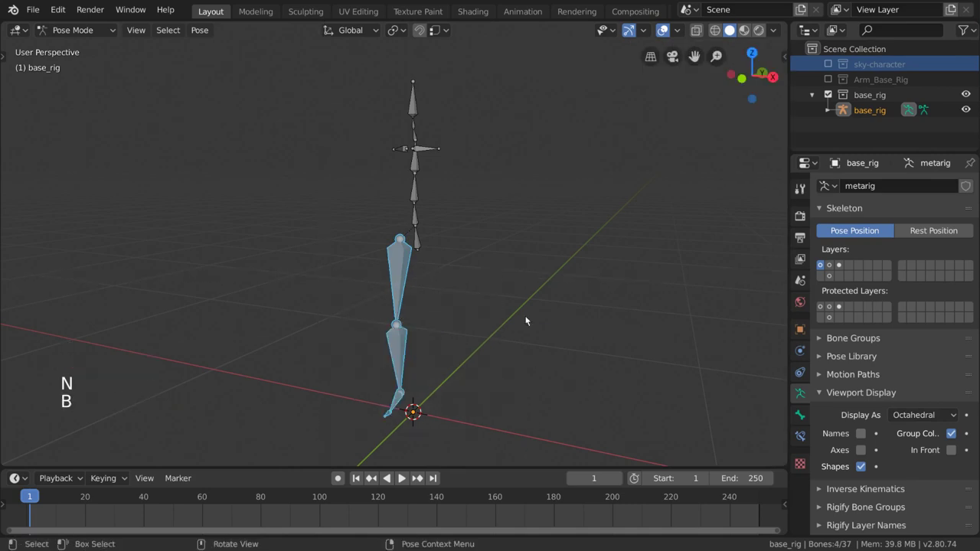
key("m")
left_click(661, 338)
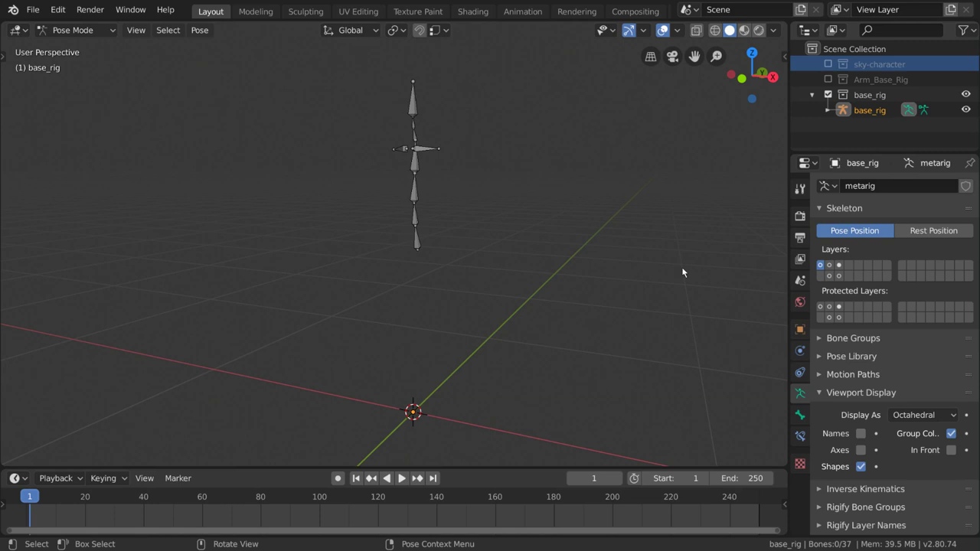
- View each limb's bone layer alone, then show all layers including the spine layer
left_click(829, 265)
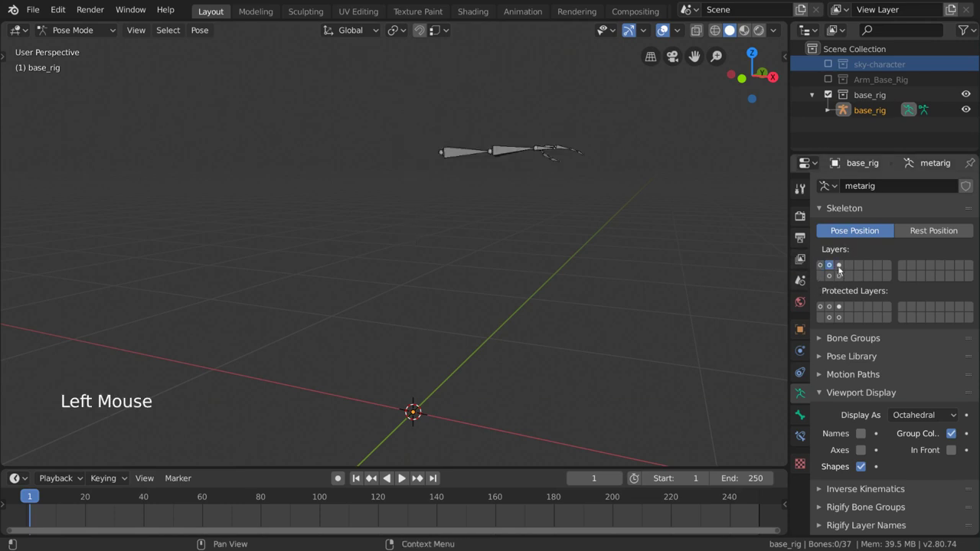
left_click(838, 264)
left_click(838, 275)
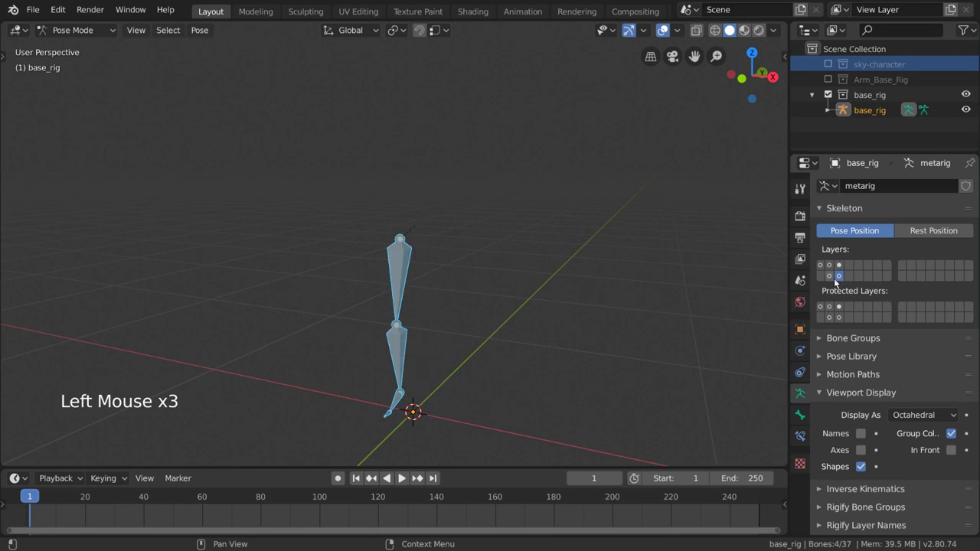
left_click(829, 276)
left_click(829, 264, "shift")
left_click(839, 265, "shift")
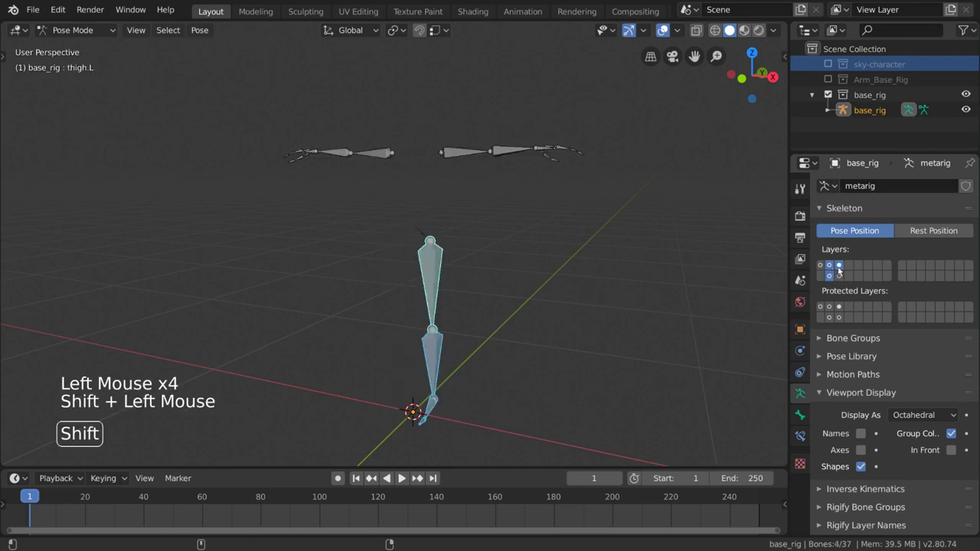
left_click(838, 275, "shift")
left_click(820, 265, "shift")
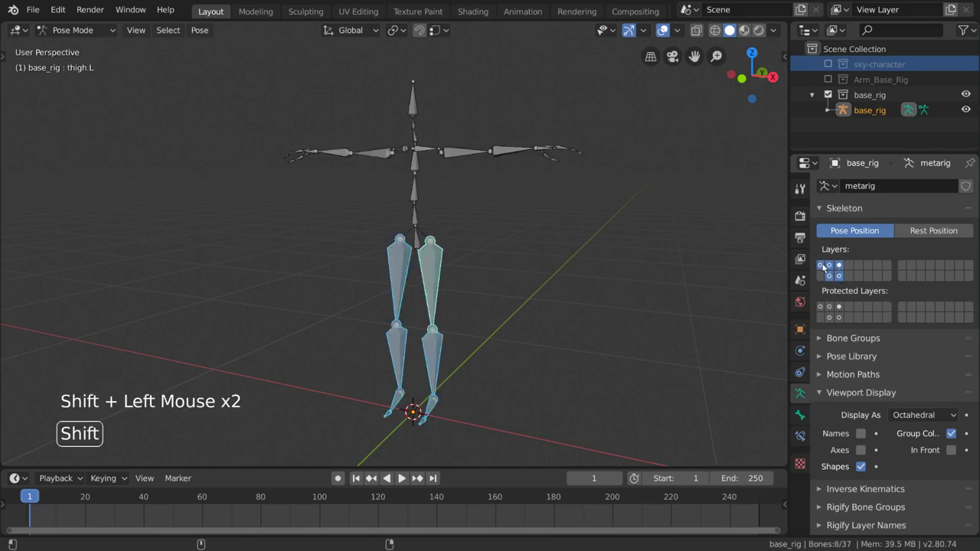
- Deselect the leg bones and check the upper_arm.L, spine and head bone names
key("alt+a")
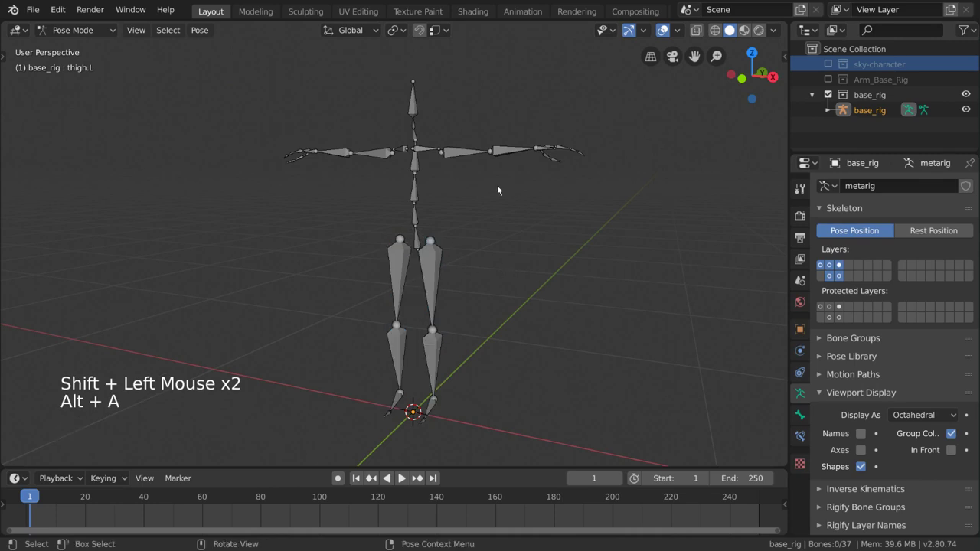
left_click(462, 155)
left_click(419, 177)
left_click(408, 108)
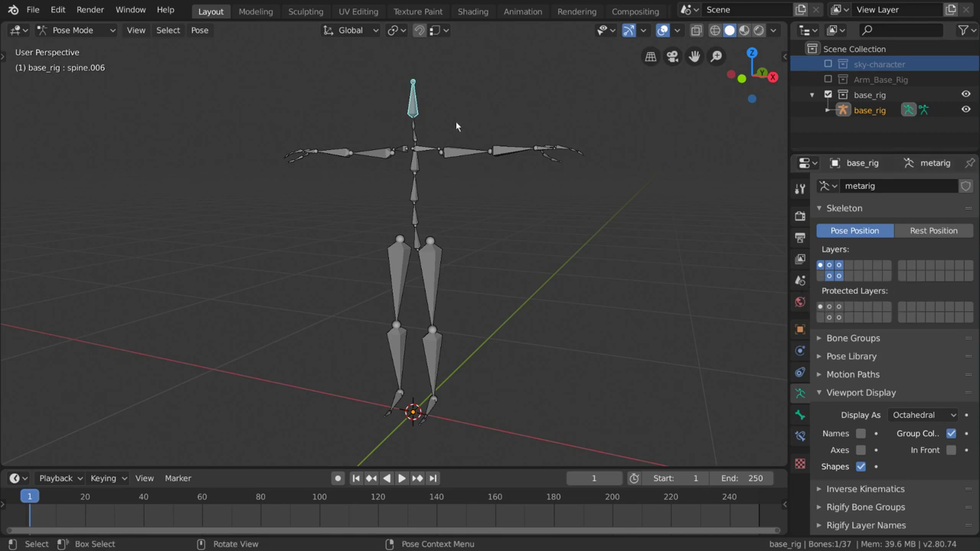
- Check the names of the head, spine.005, upper_arm.L, and both thighs and shins
left_click(414, 101)
left_click(422, 151)
left_click(453, 153)
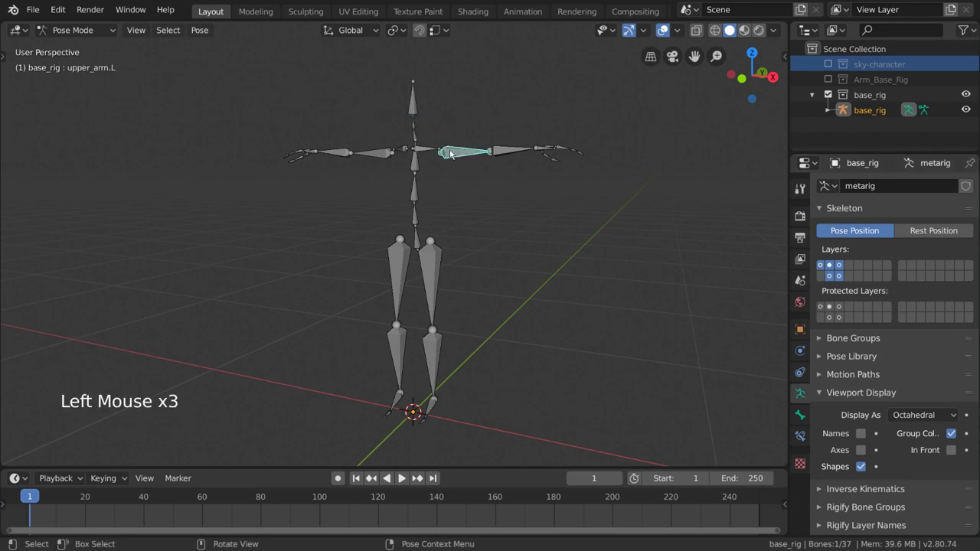
left_click(496, 152)
left_click(439, 267)
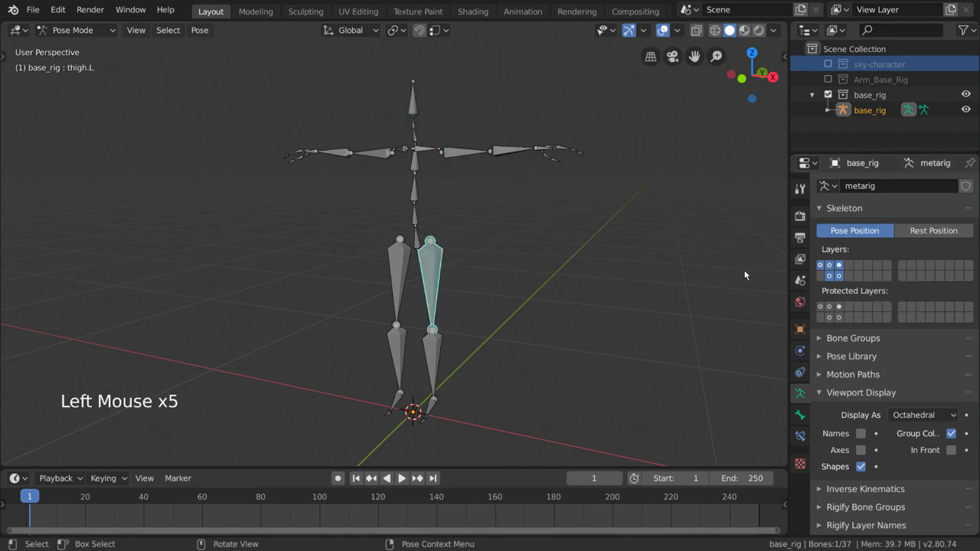
left_click(431, 348)
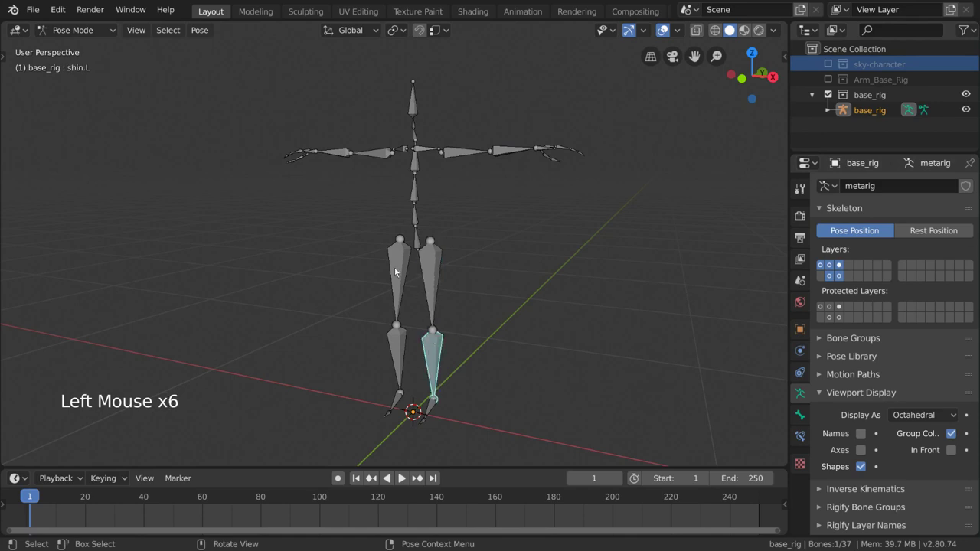
left_click(395, 271)
left_click(404, 355)
- Check the right upper arm, forearm and hand.R, then the left arm and finger bone names
left_click(368, 154)
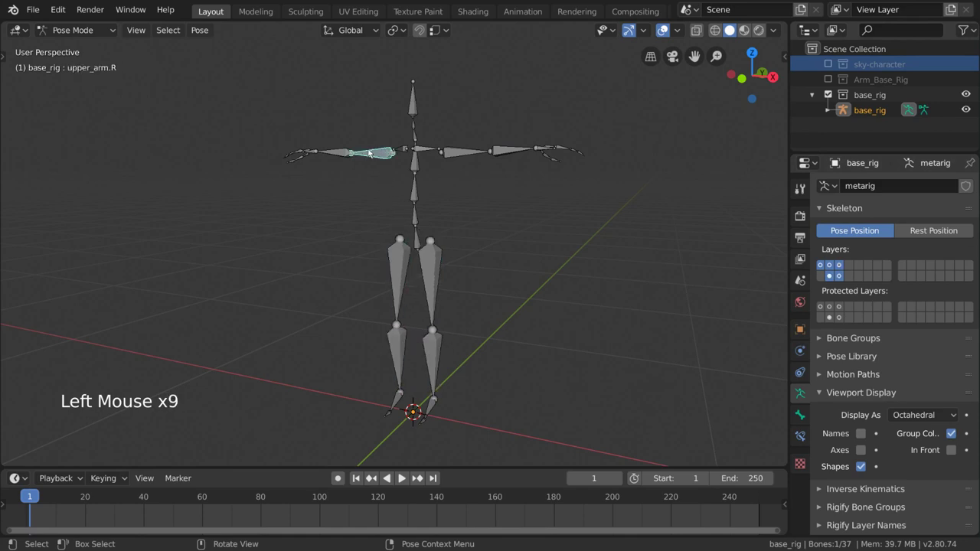
left_click(346, 155)
left_click(313, 153)
left_click(312, 153)
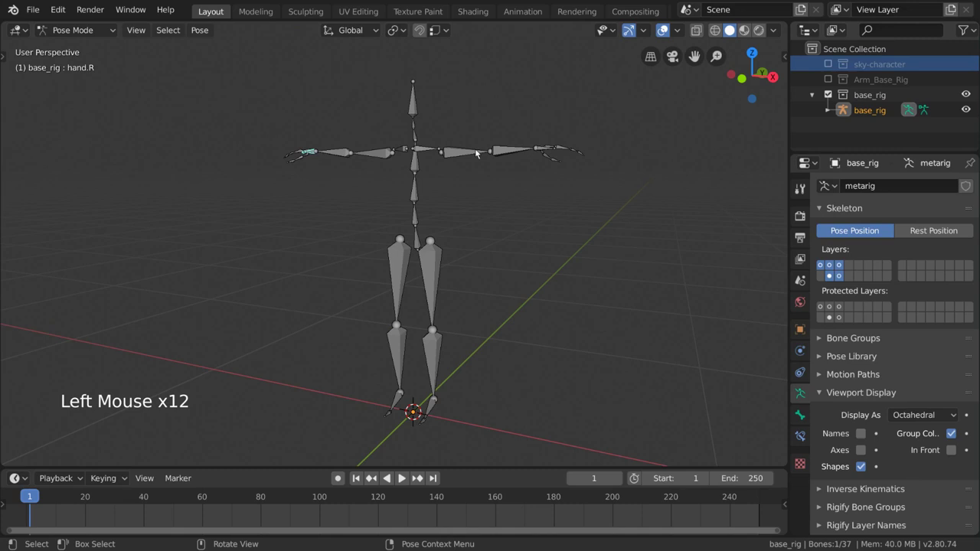
left_click(505, 152)
left_click(557, 156)
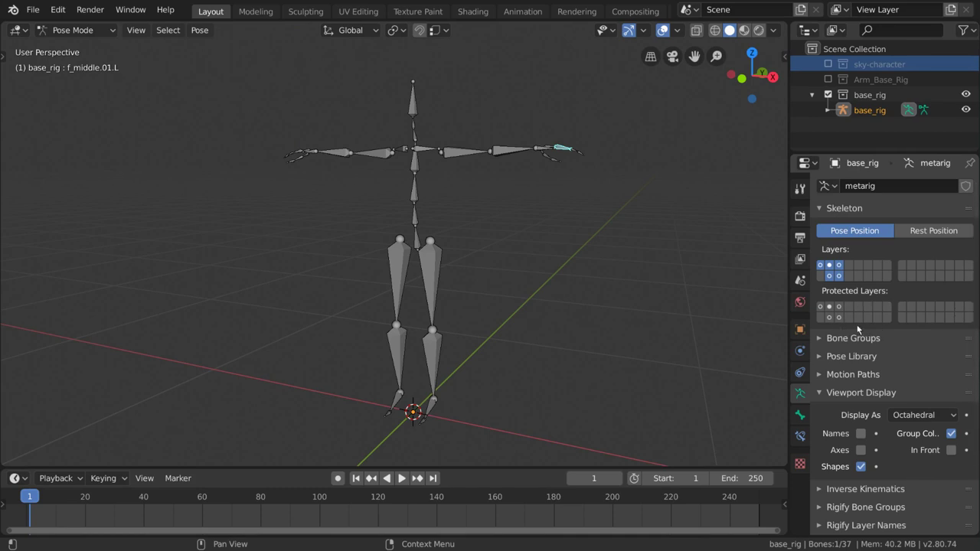
- Make Protected Layers match the visible layer pattern, then test selecting and deselecting all bones
mouse_move(837, 319)
left_mouse_down()
mouse_move(829, 307)
mouse_move(837, 320)
left_mouse_up()
double_click(836, 319)
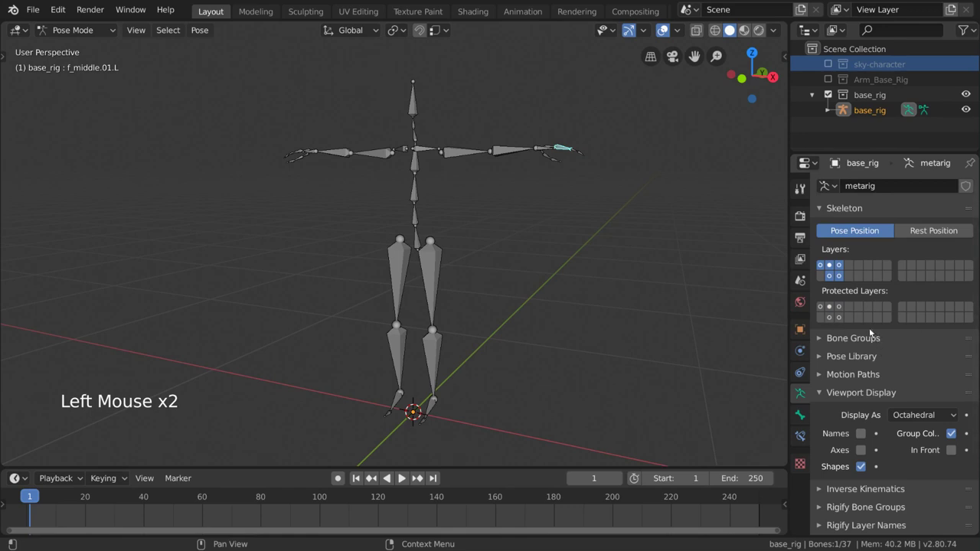
left_click_drag(841, 320, 829, 307)
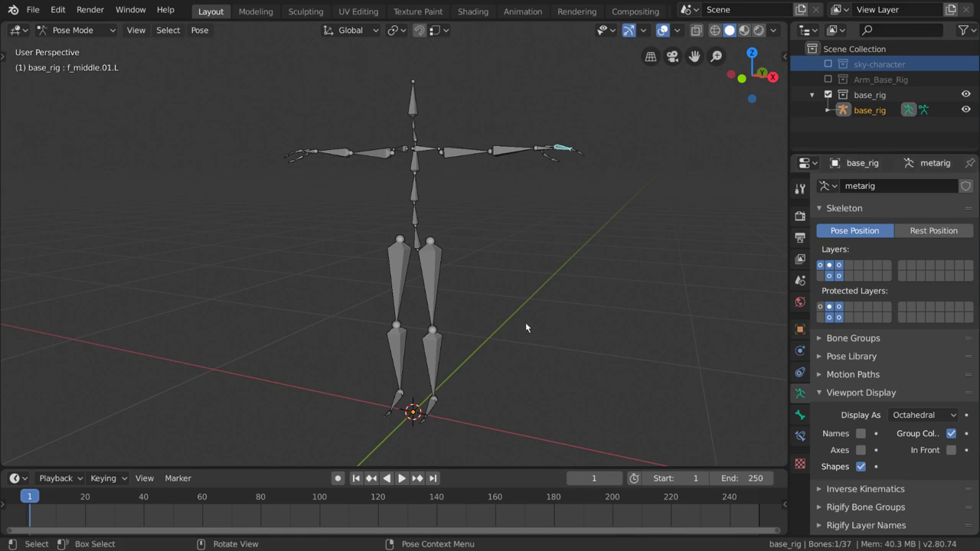
key("a")
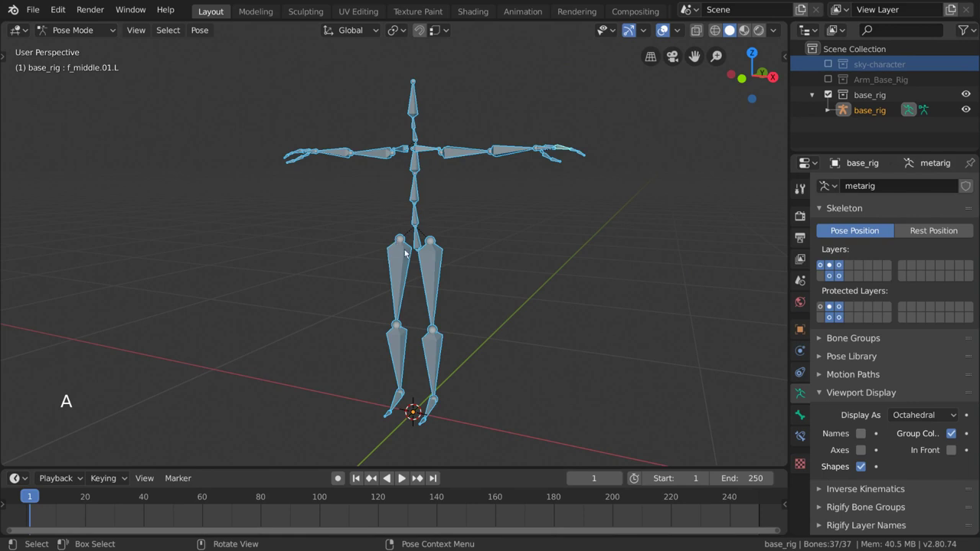
key("alt+a")
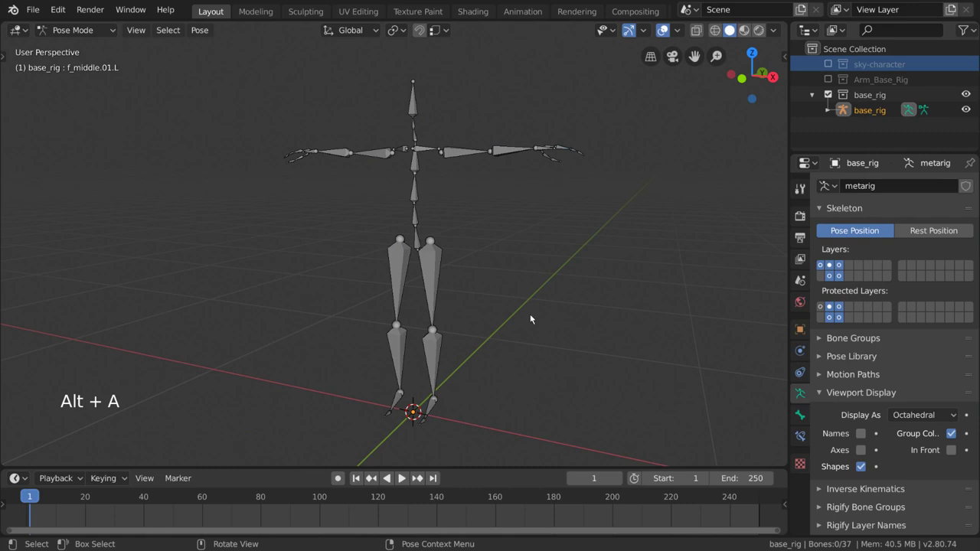
- Add a new bone group to base_rig and rename it Left
left_click(867, 339)
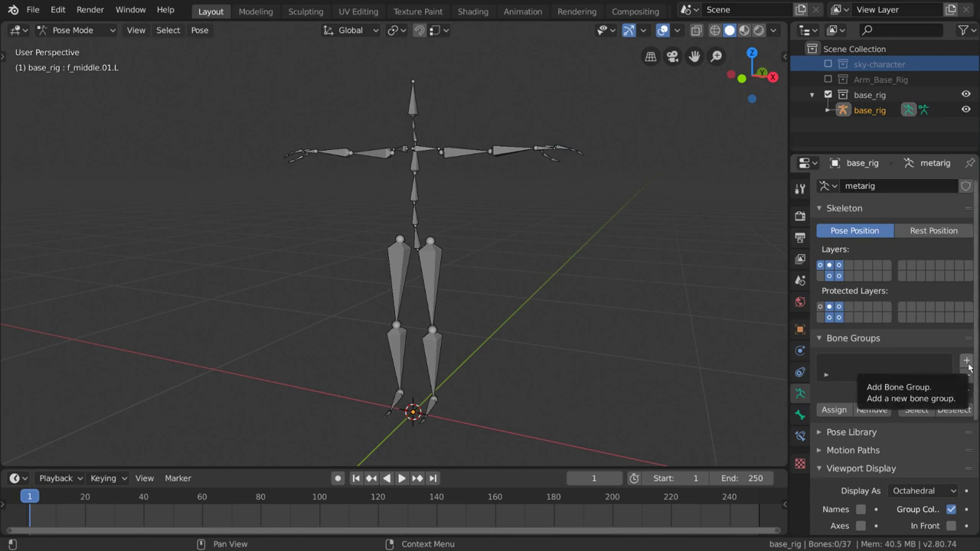
left_click(966, 360)
left_click(859, 366)
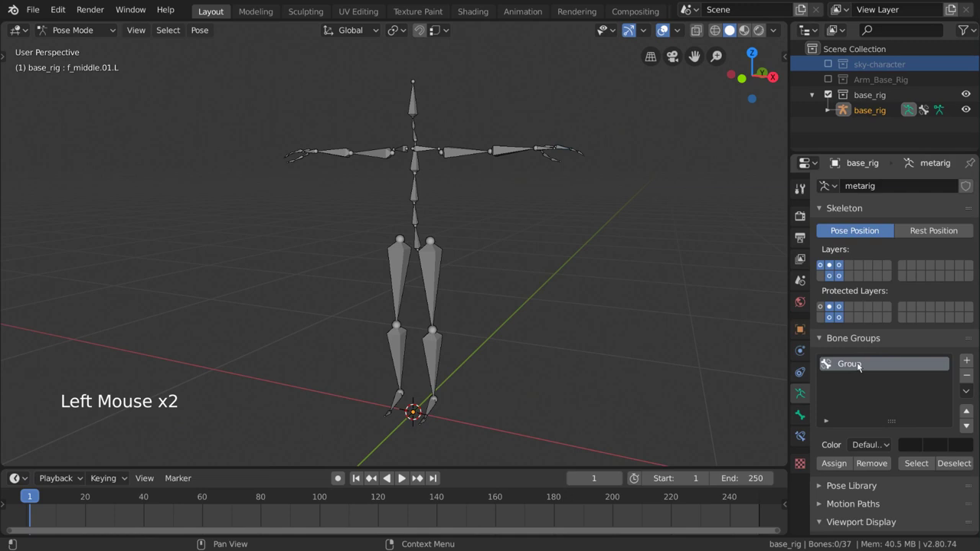
double_click(859, 366)
triple_click(861, 374)
type("L")
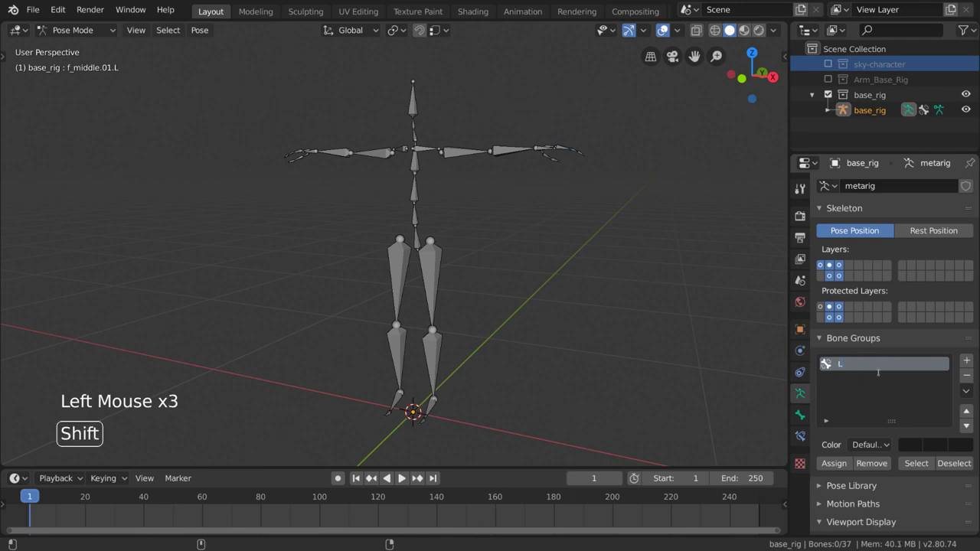
type("eft")
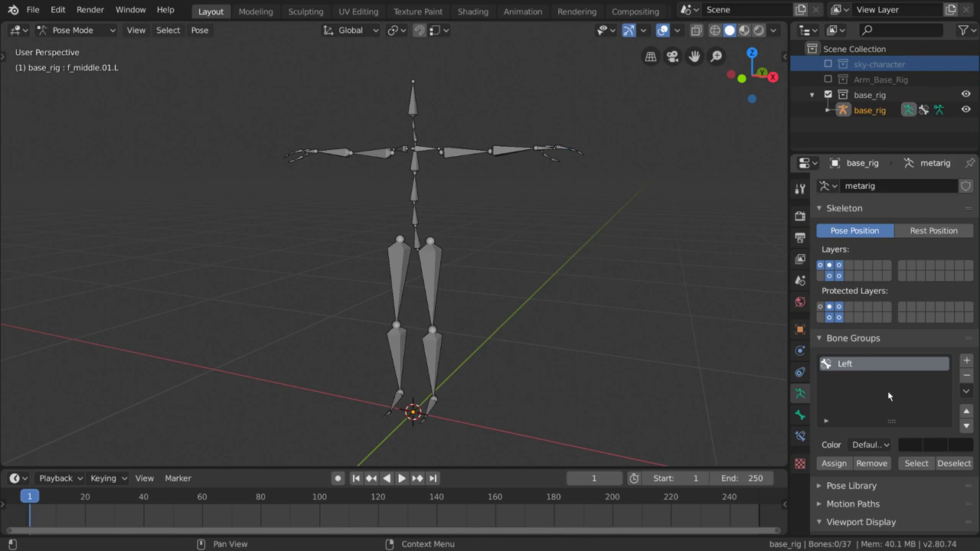
- Add a second bone group and rename it Right
left_click(965, 364)
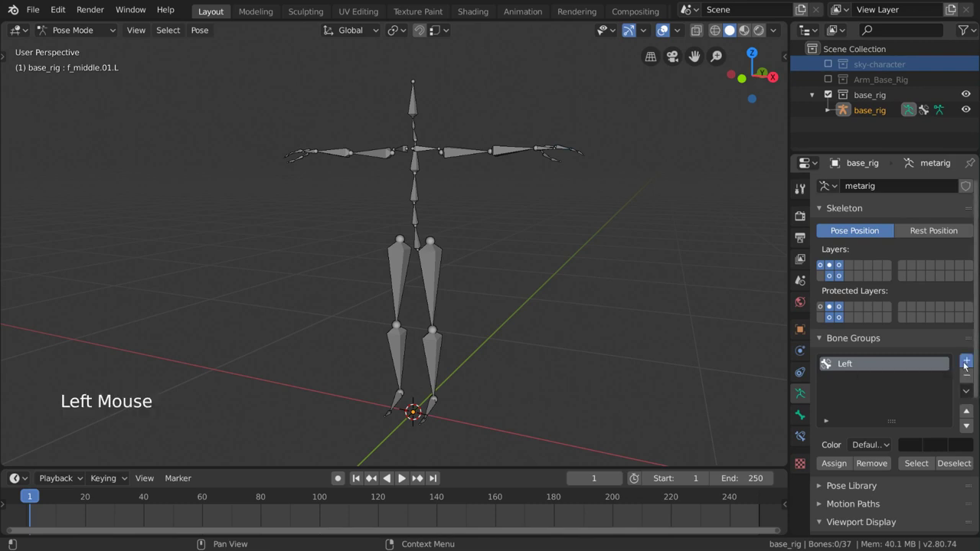
left_click(850, 378)
double_click(853, 379)
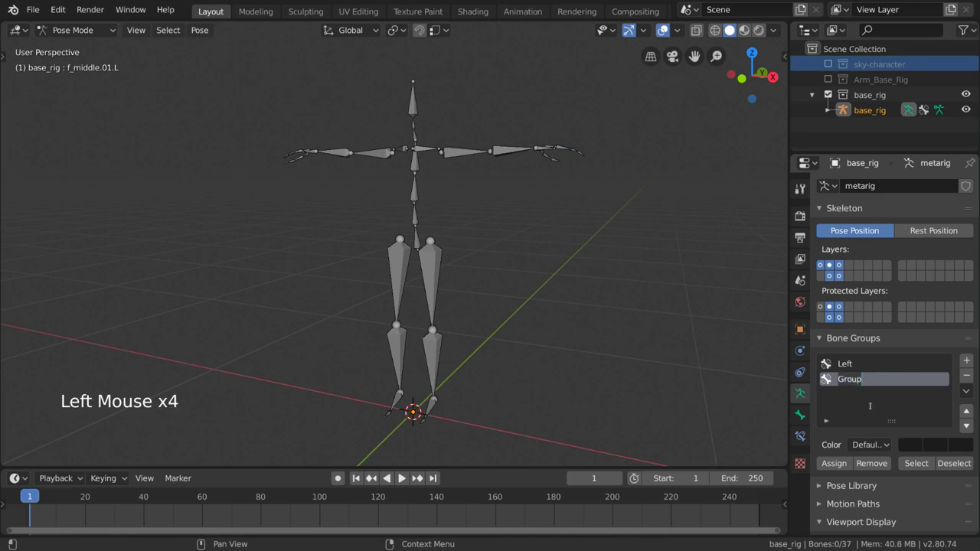
type("Right")
- Select the left arm, hand, finger and leg bones and assign them to the Left group
left_click(435, 280)
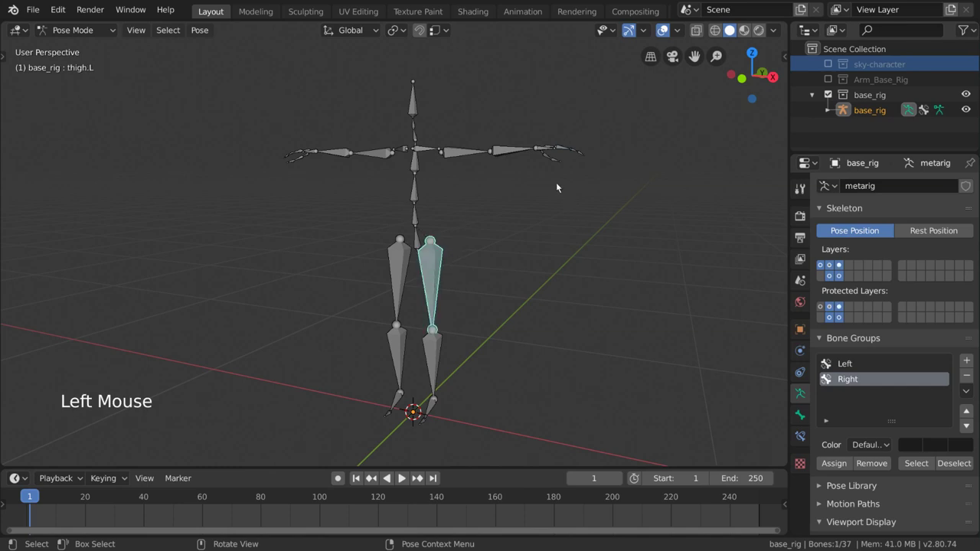
double_click(471, 156)
left_click(509, 149, "shift")
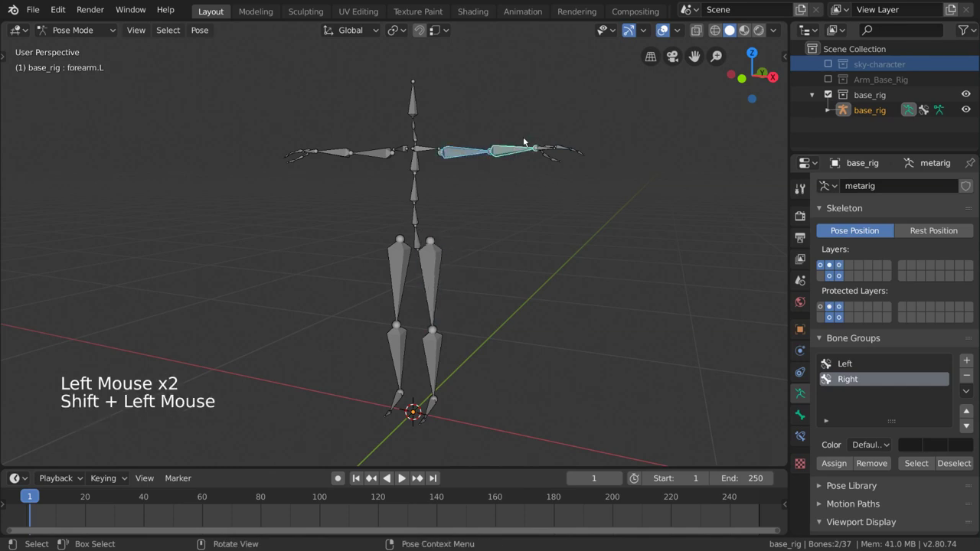
key("b")
left_click_drag(525, 124, 619, 200)
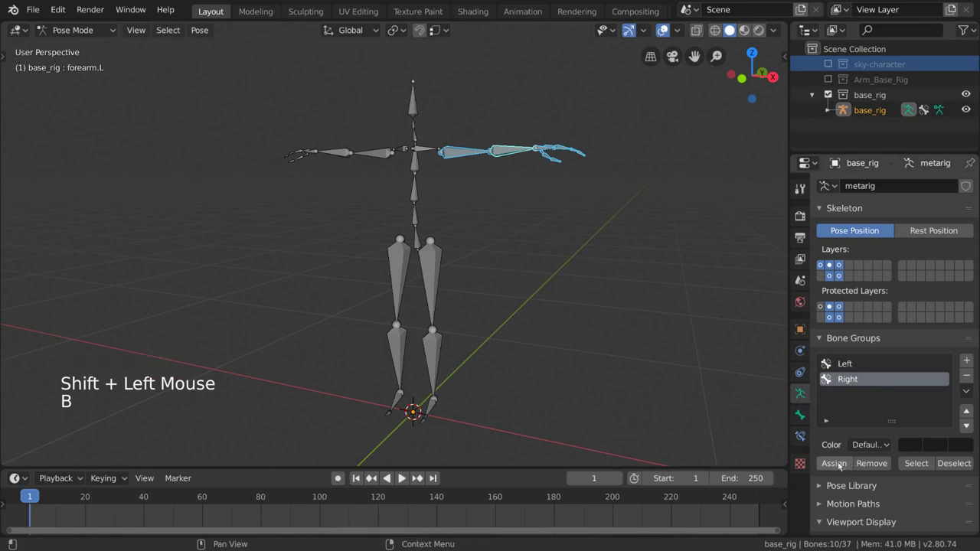
key("b")
left_click_drag(421, 271, 526, 451)
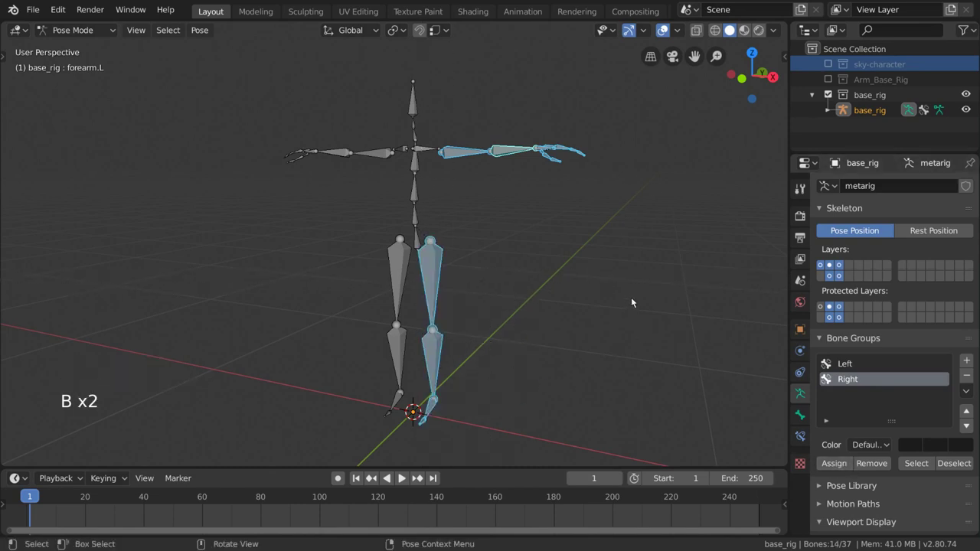
left_click(864, 364)
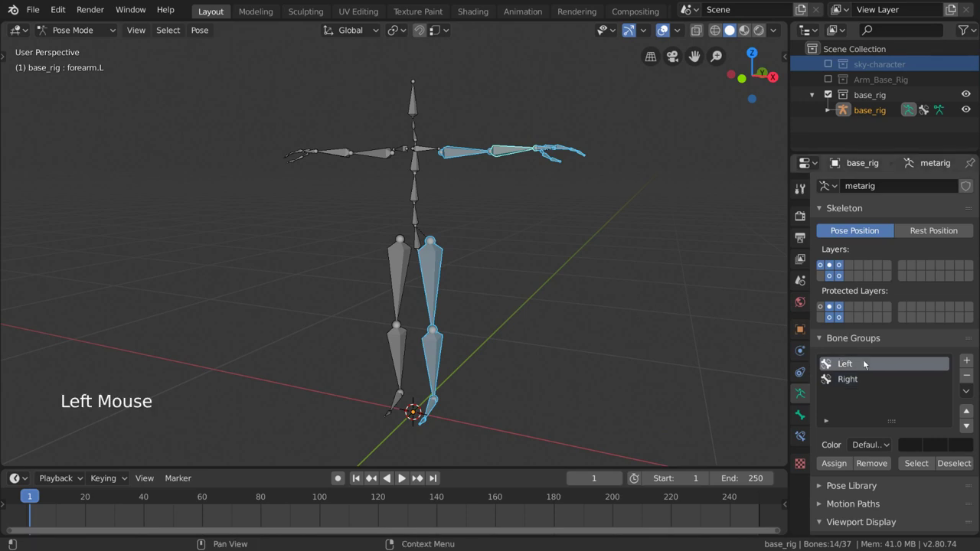
left_click(833, 464)
- Select the right arm, hand and leg bones and assign them to the Right group
left_click(374, 152)
key("b")
left_click_drag(376, 123, 277, 194)
key("b")
left_click_drag(362, 225, 408, 426)
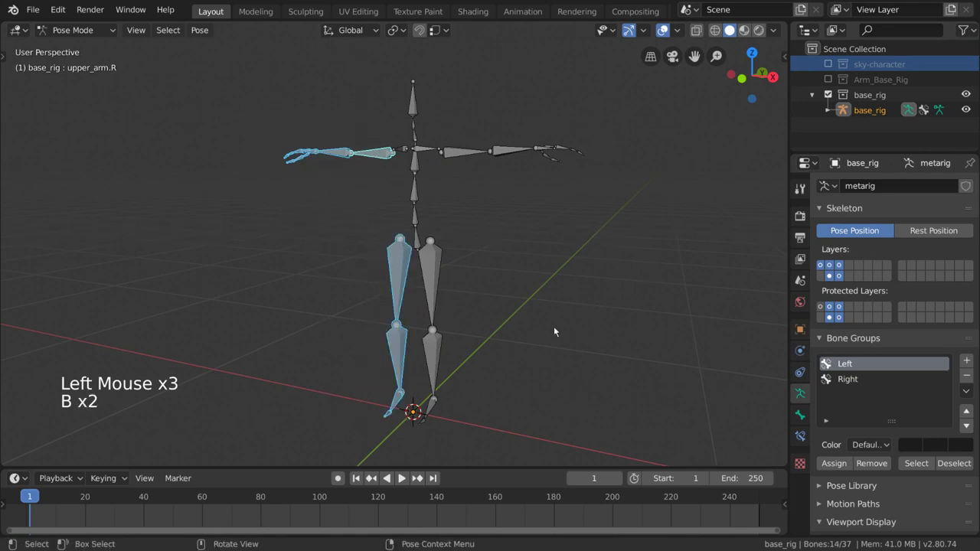
left_click(867, 381)
left_click(834, 463)
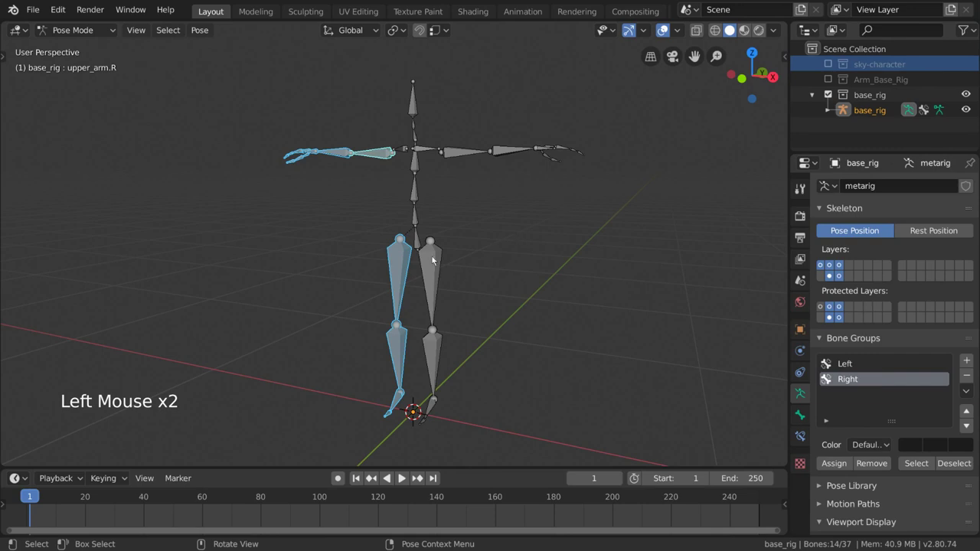
key("alt+a")
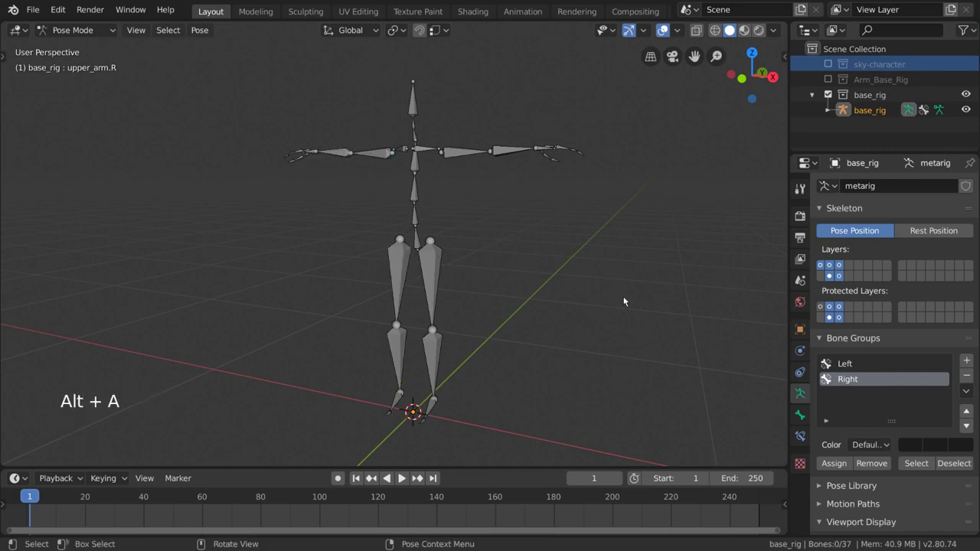
left_click(879, 365)
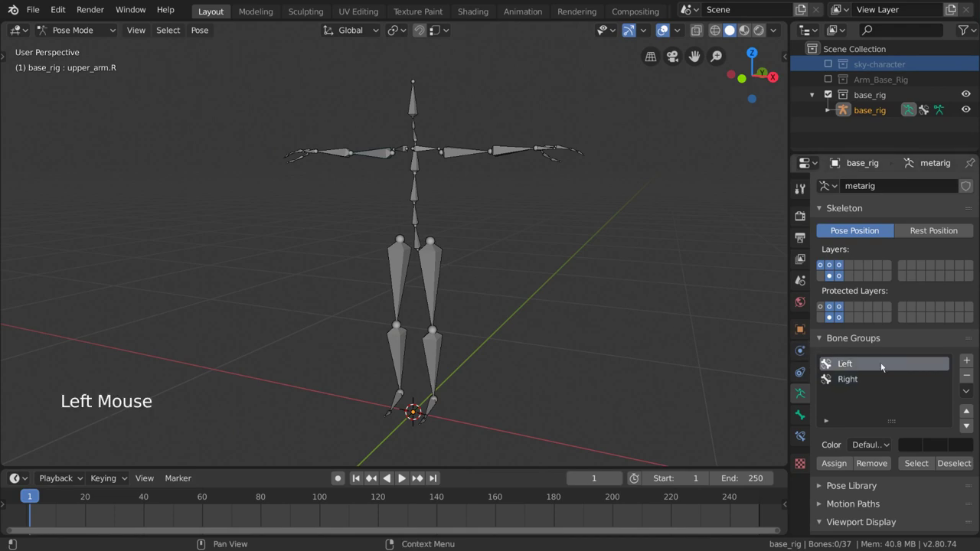
left_click(912, 464)
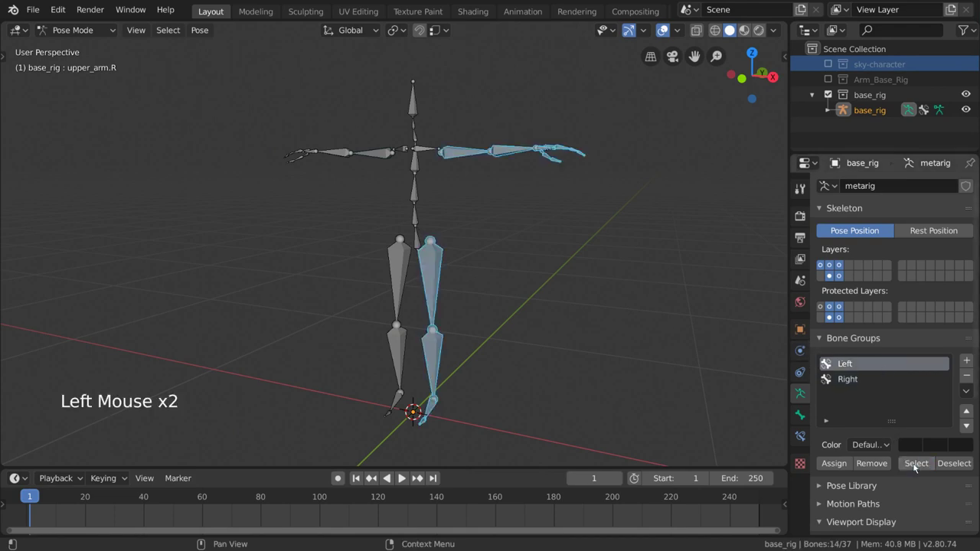
left_click(954, 461)
left_click(887, 379)
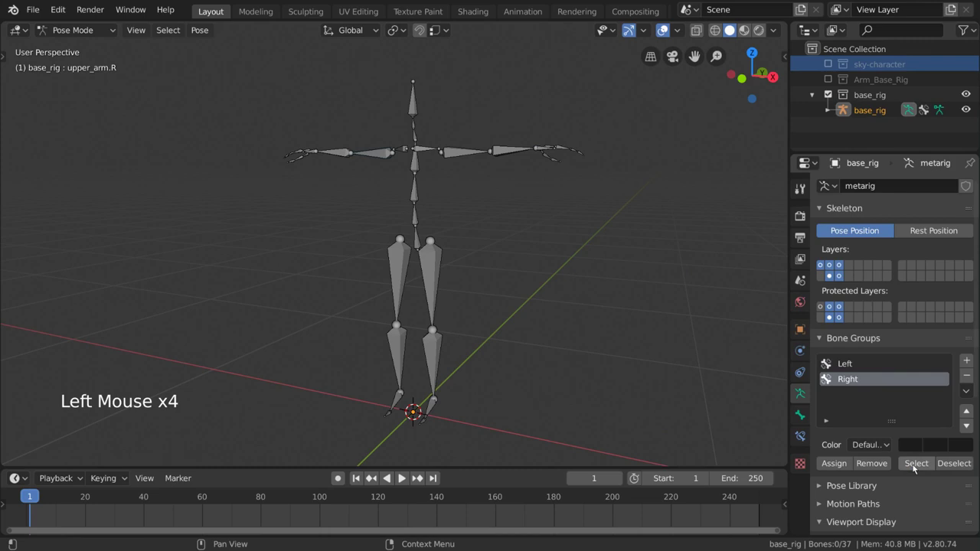
left_click(916, 464)
left_click(954, 463)
left_click(892, 367)
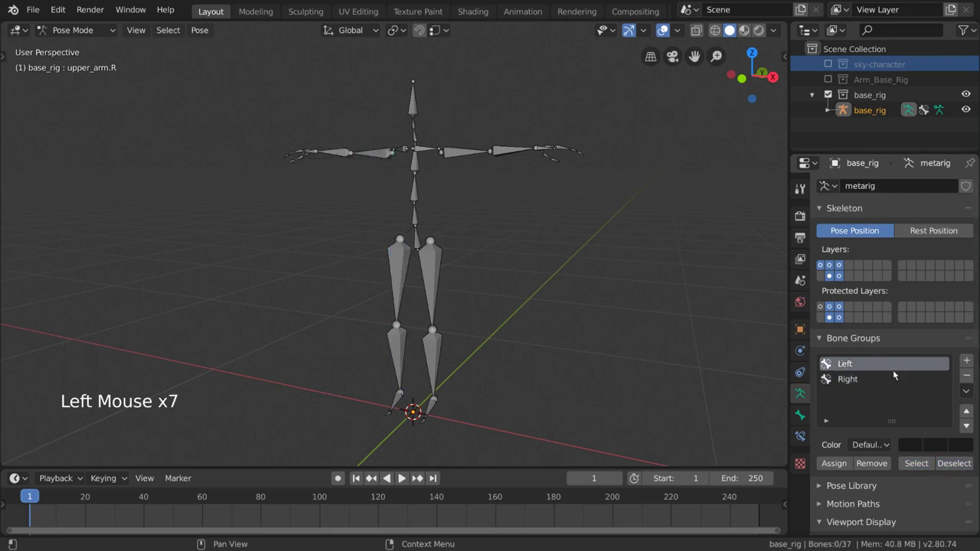
left_click(897, 379)
left_click(916, 463)
left_click(951, 464)
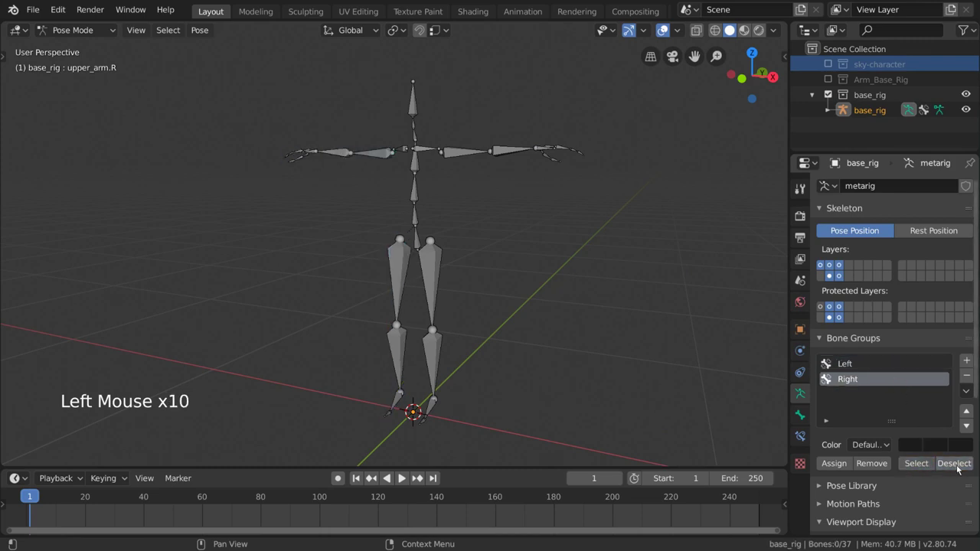
left_click(893, 366)
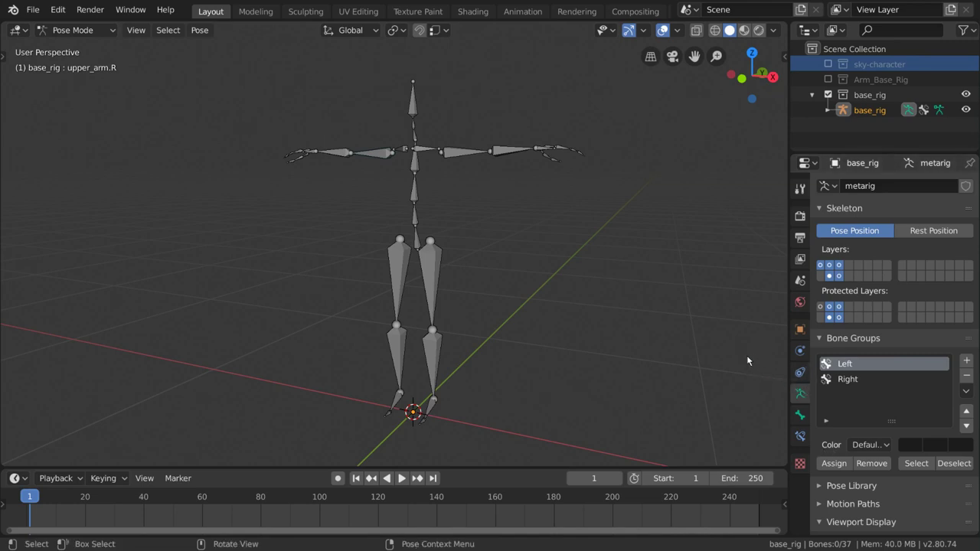
left_click(850, 378)
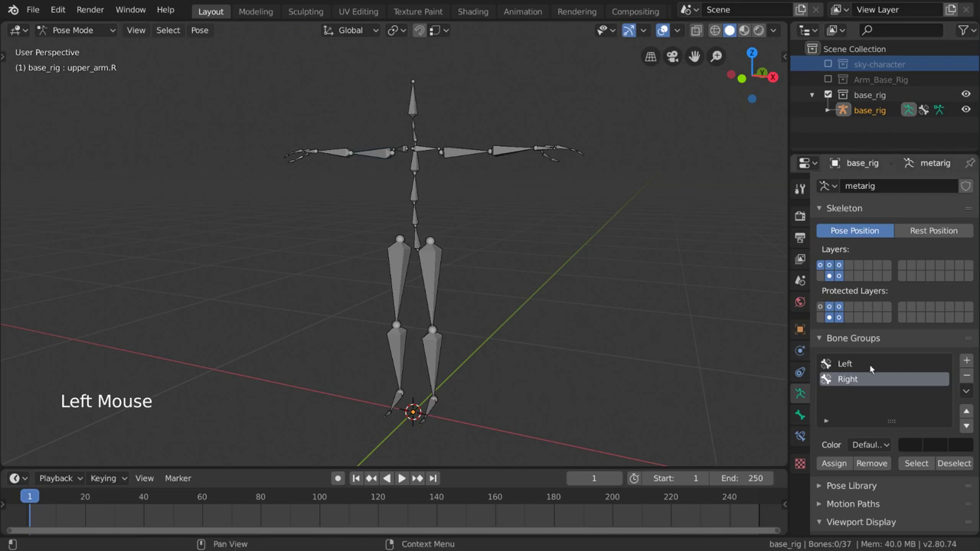
- Give the Left bone group the red 01 - Theme Color Set
left_click(901, 367)
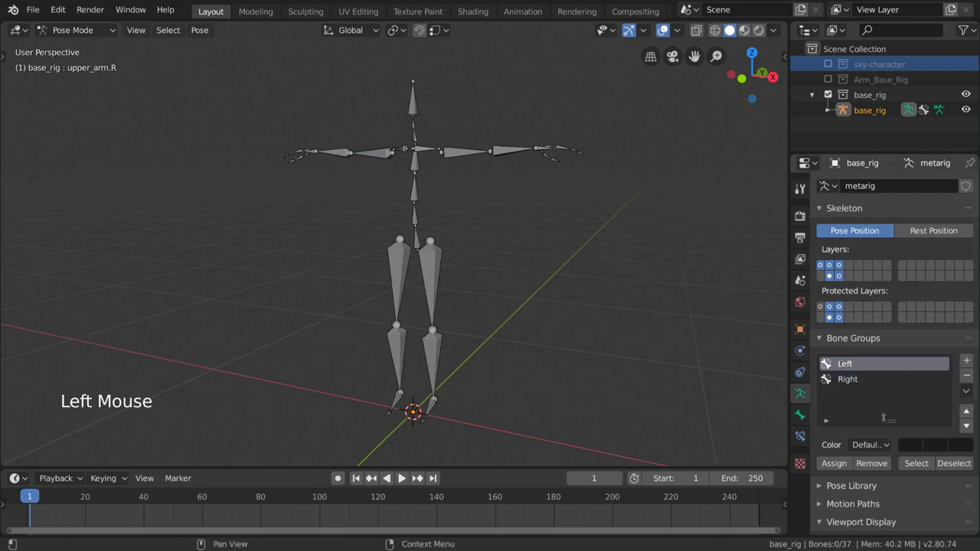
left_click(881, 447)
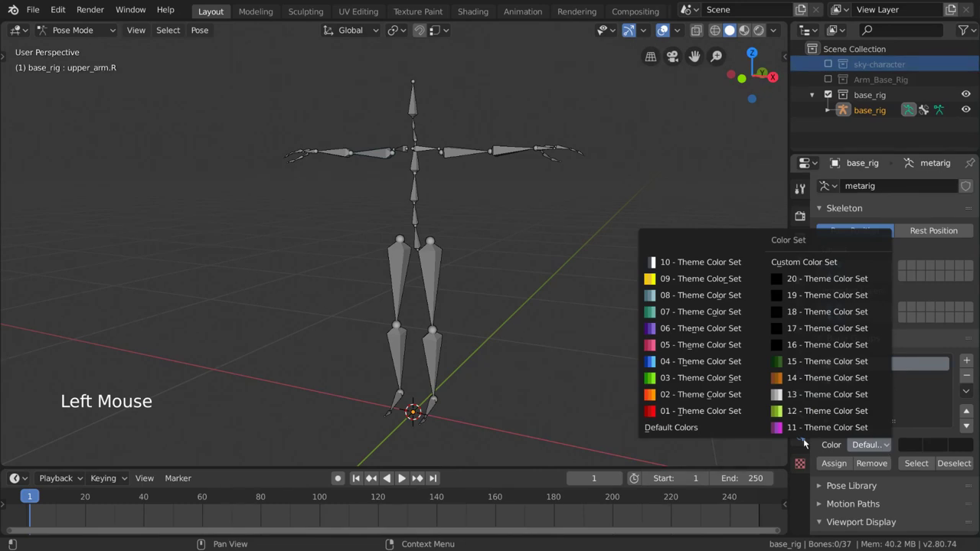
left_click(749, 414)
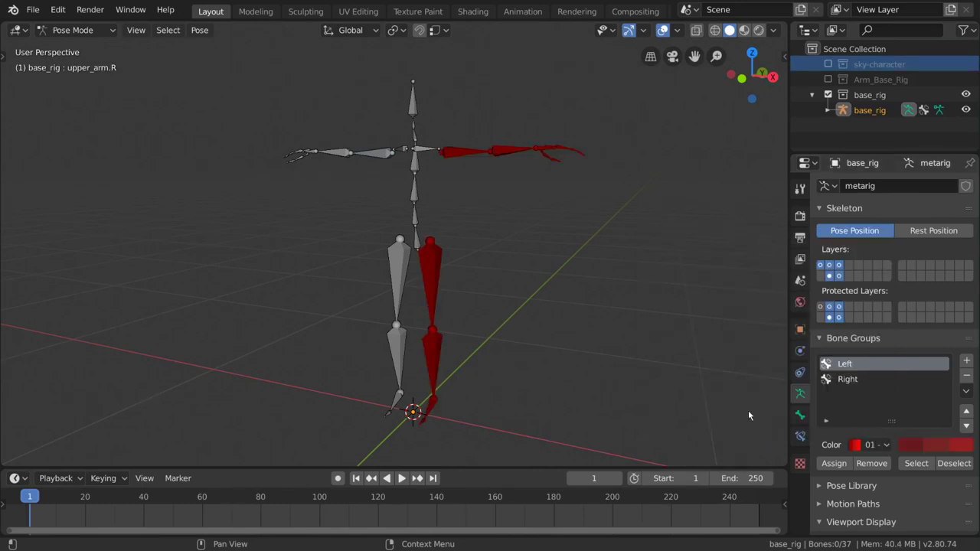
left_click(915, 447)
- Switch the Left group to a Custom Color Set with purple swatch colours
left_click(888, 446)
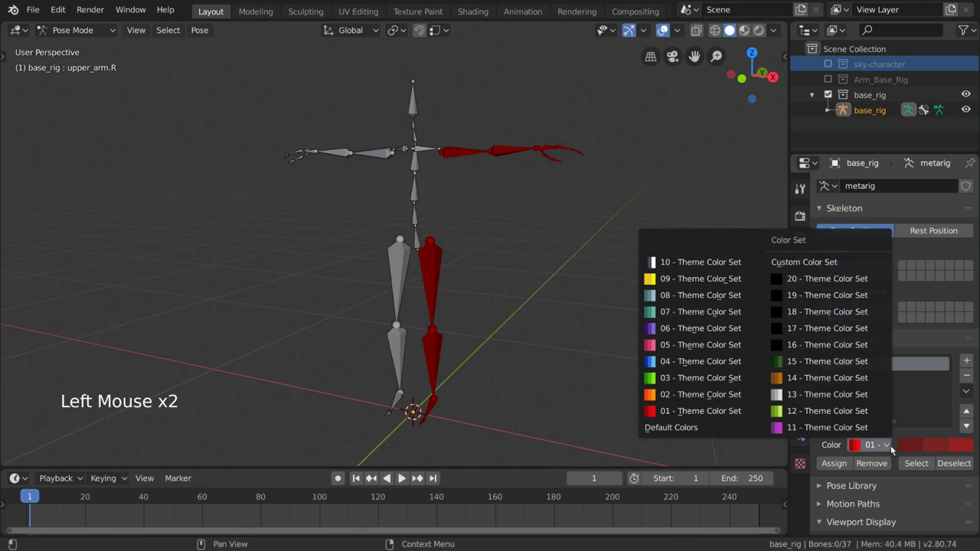
left_click(853, 264)
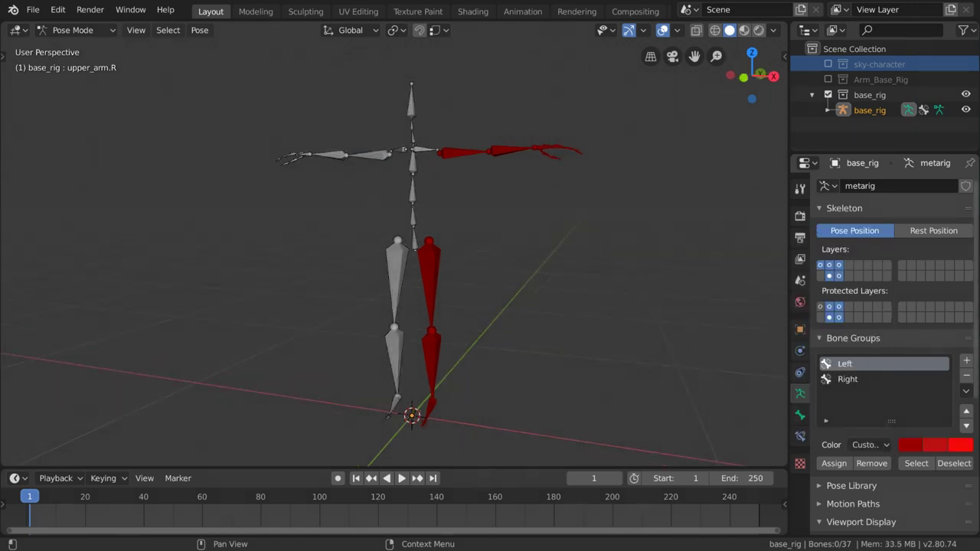
left_click(911, 449)
left_click(934, 446)
left_click(911, 270)
left_click(958, 445)
left_click(841, 268)
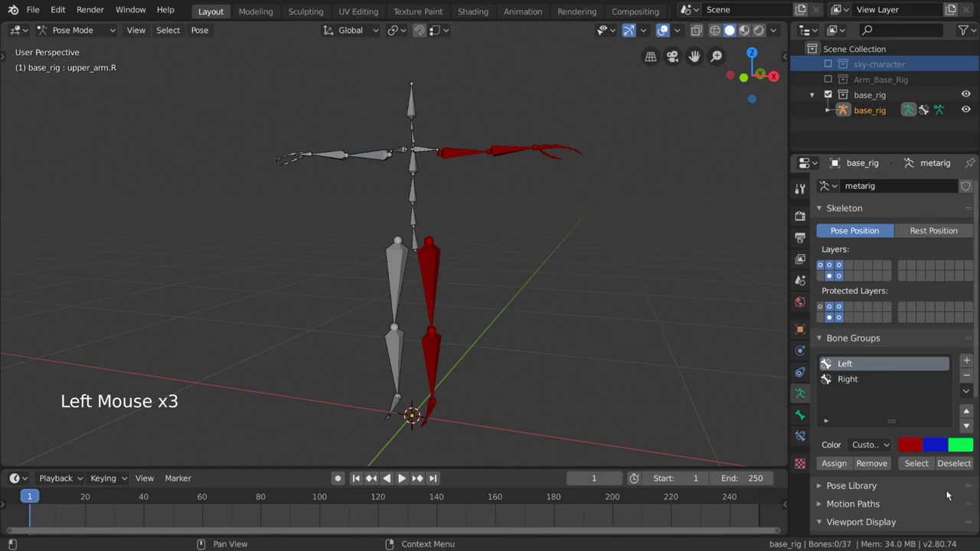
left_click(907, 446)
left_click(891, 322)
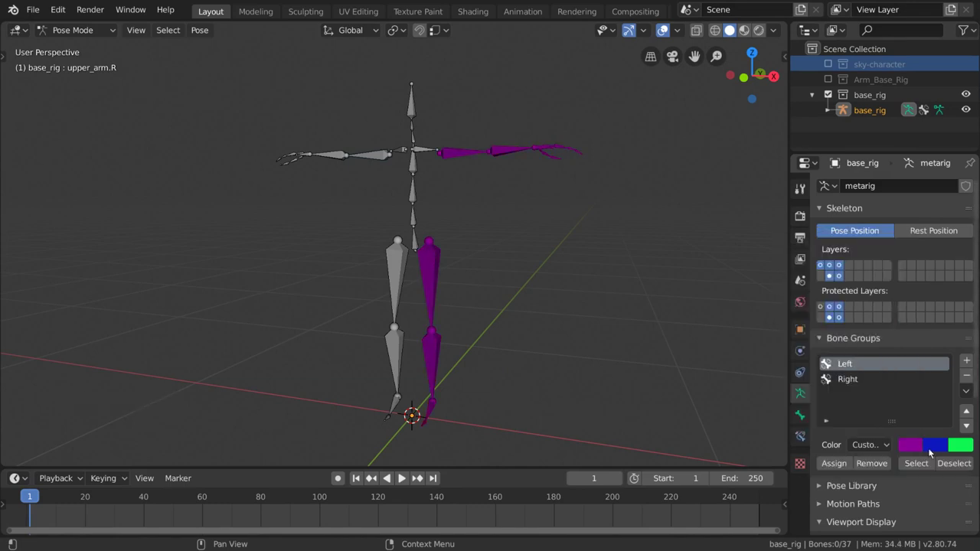
left_click(870, 445)
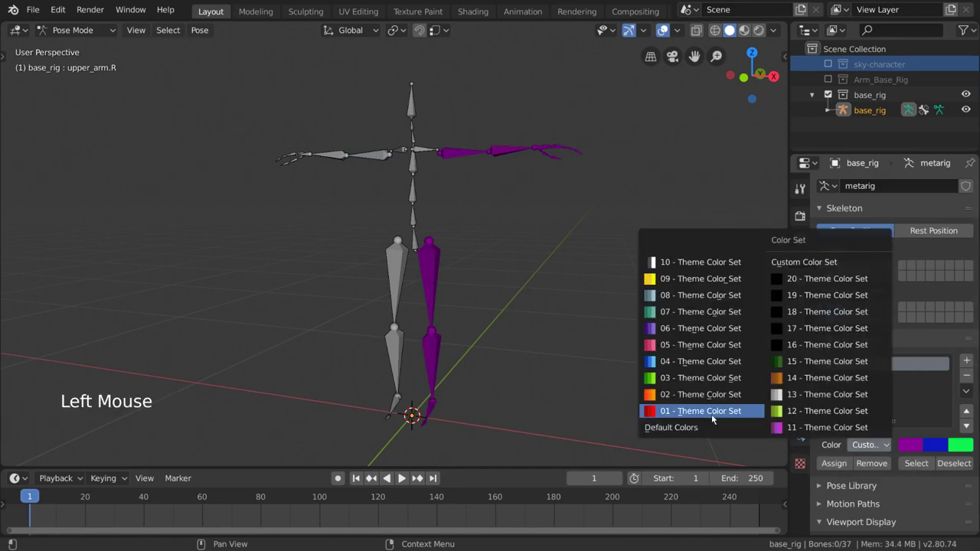
- Set the Left group back to red 01 theme colours and the Right group to blue 04
left_click(711, 412)
left_click(858, 378)
left_click(870, 445)
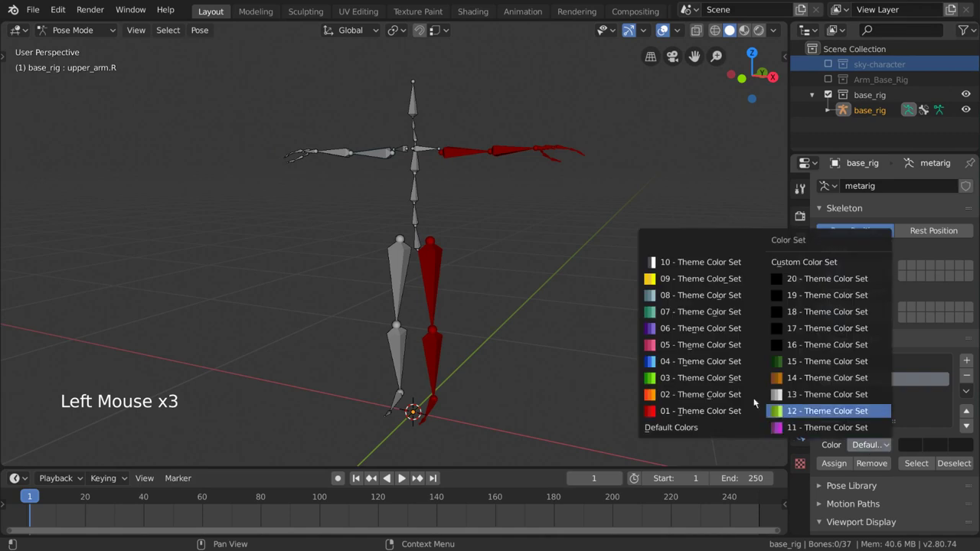
left_click(701, 363)
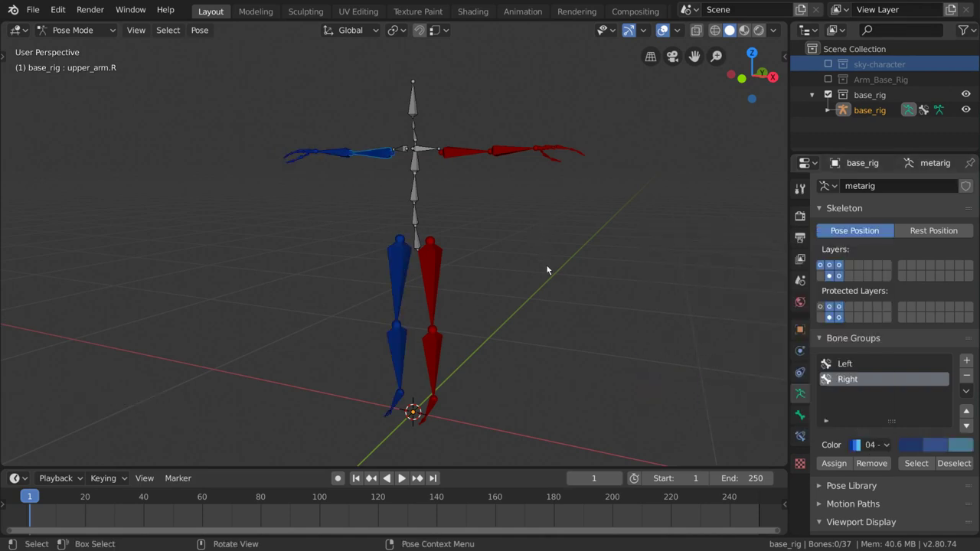
mouse_move(546, 270)
middle_mouse_down()
mouse_move(584, 271)
mouse_move(554, 268)
middle_mouse_up()
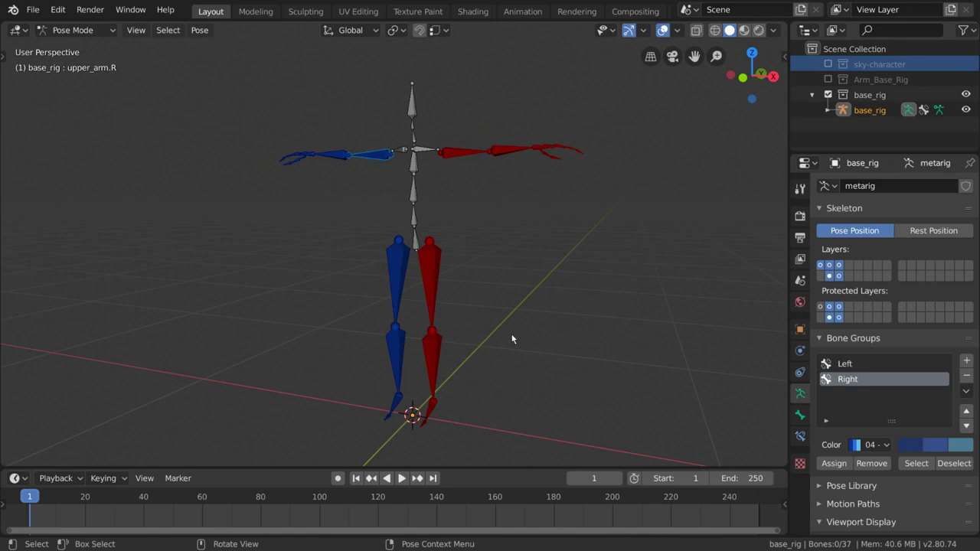
left_click(844, 364)
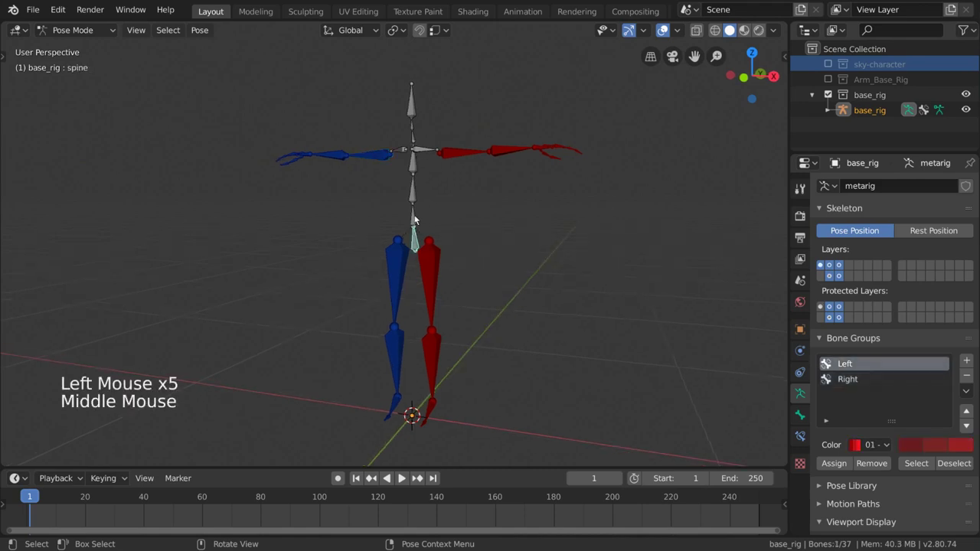
left_click(412, 188)
left_click(834, 463)
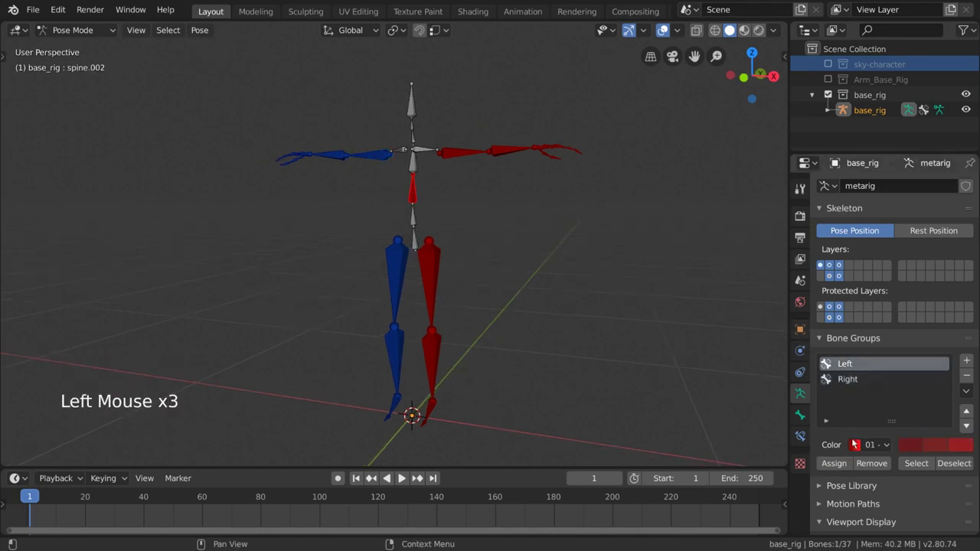
left_click(858, 379)
left_click(834, 463)
left_click(850, 364)
left_click(833, 463)
left_click(855, 380)
left_click(842, 463)
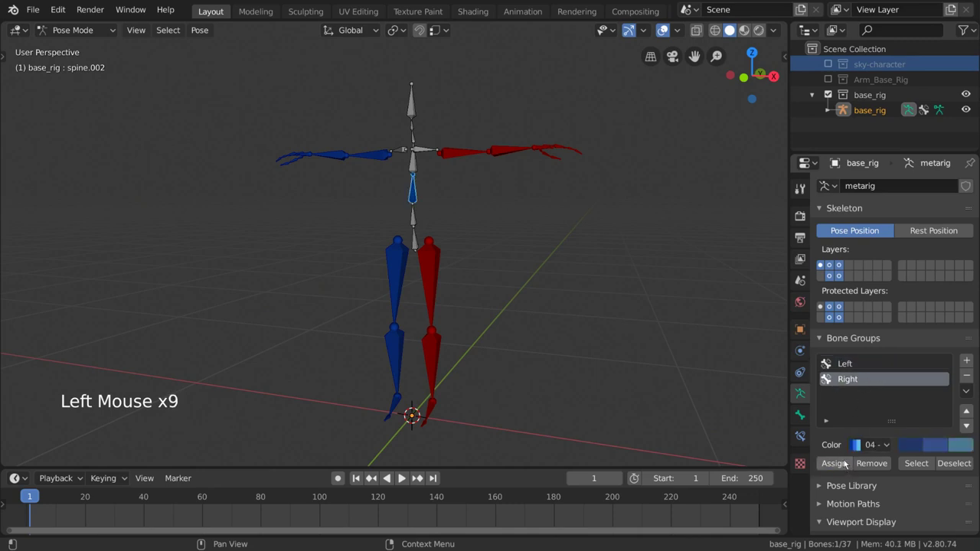
left_click(871, 463)
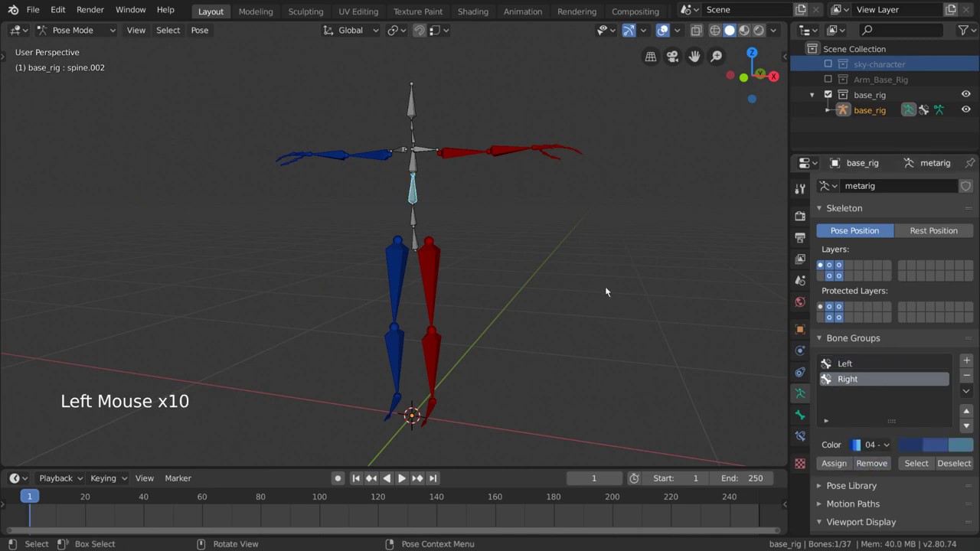
key("a")
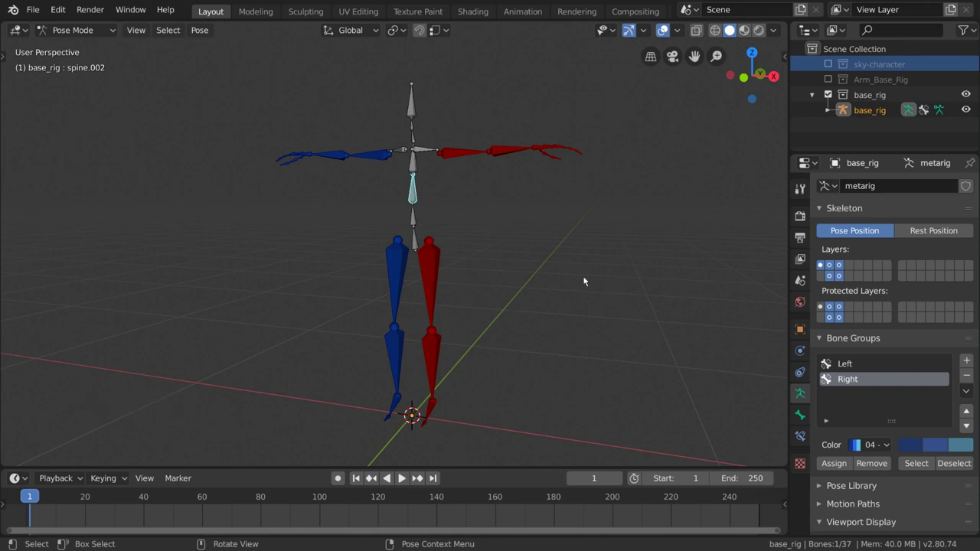